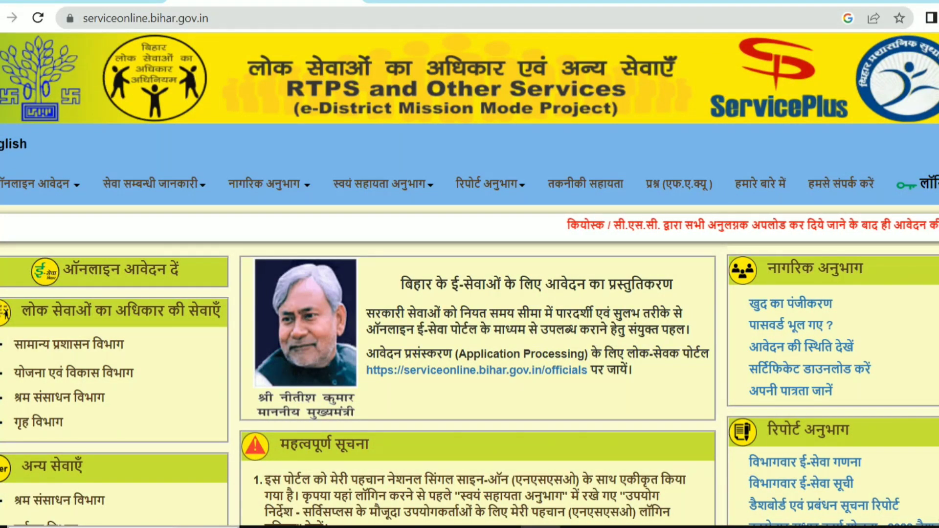
- Search Google for "rtps2" and open the Government of Bihar RTPS 2 result
click(230, 17)
key(BackSpace)
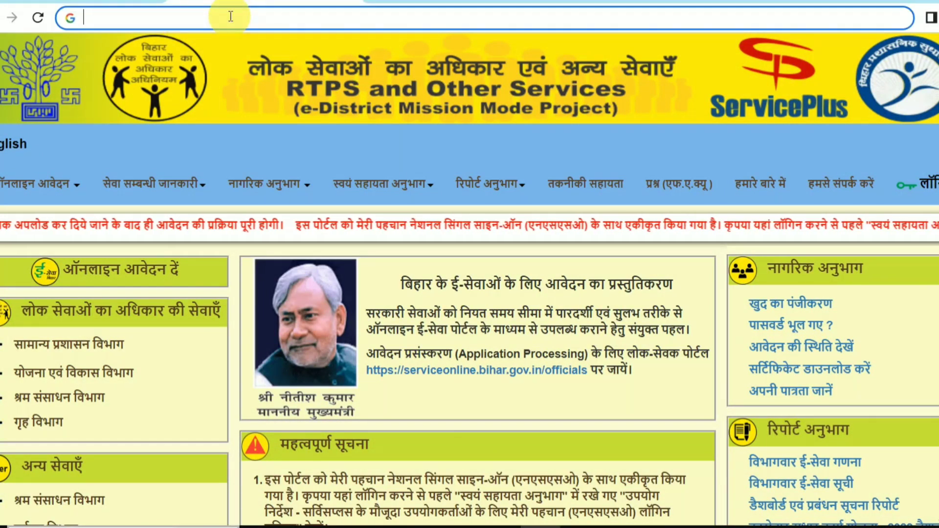
text(rt)
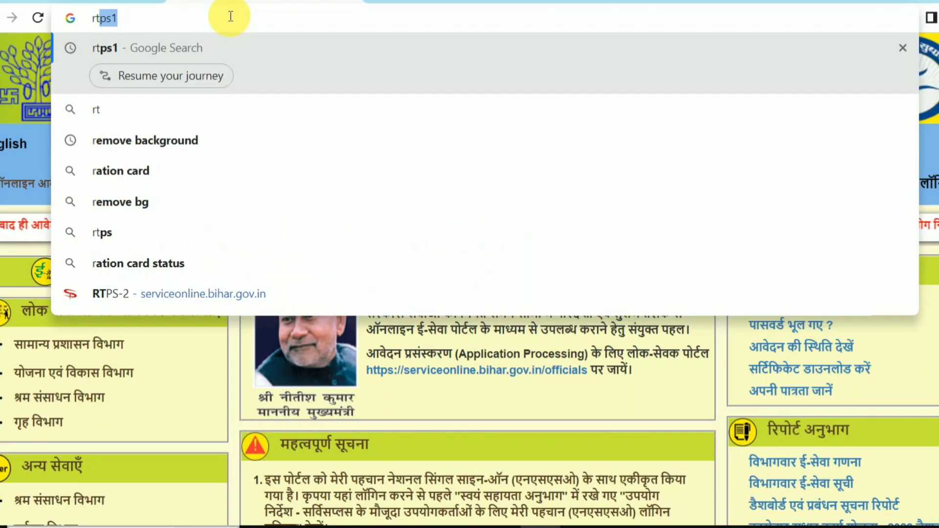
text(ps2)
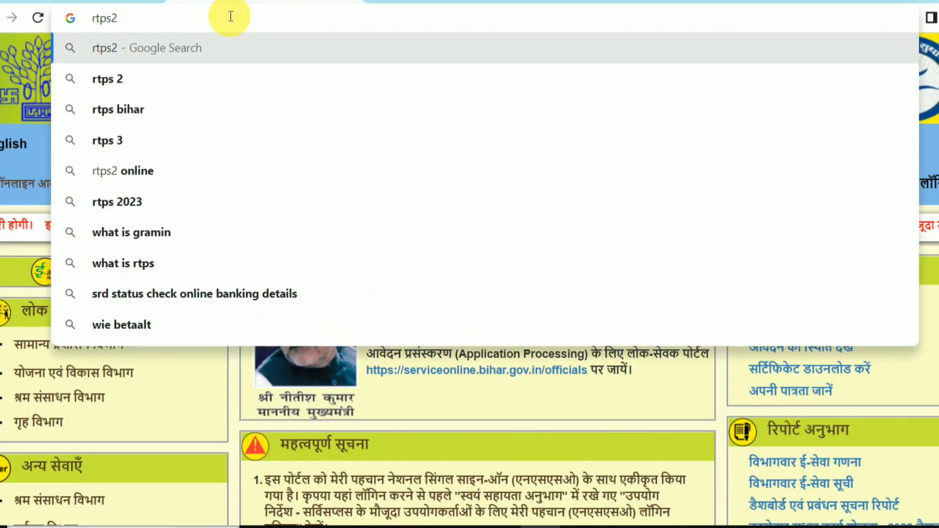
key(Return)
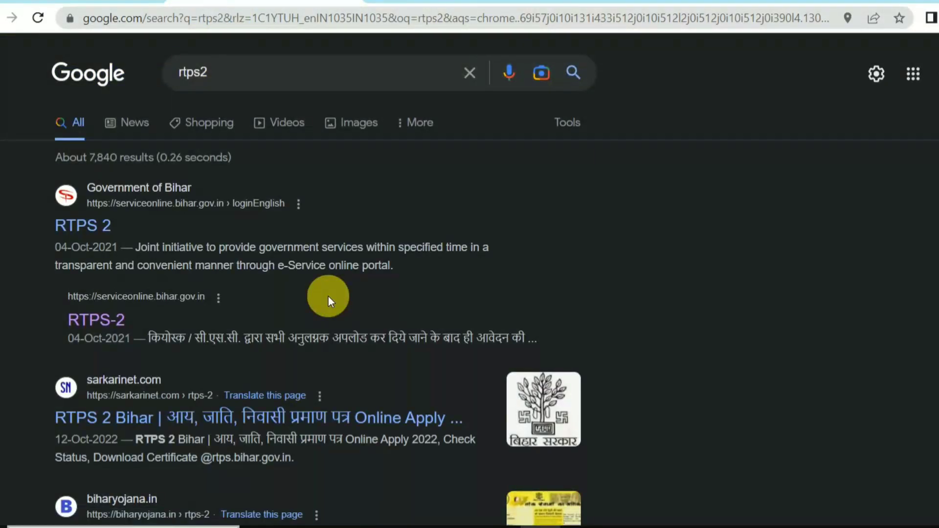
click(82, 228)
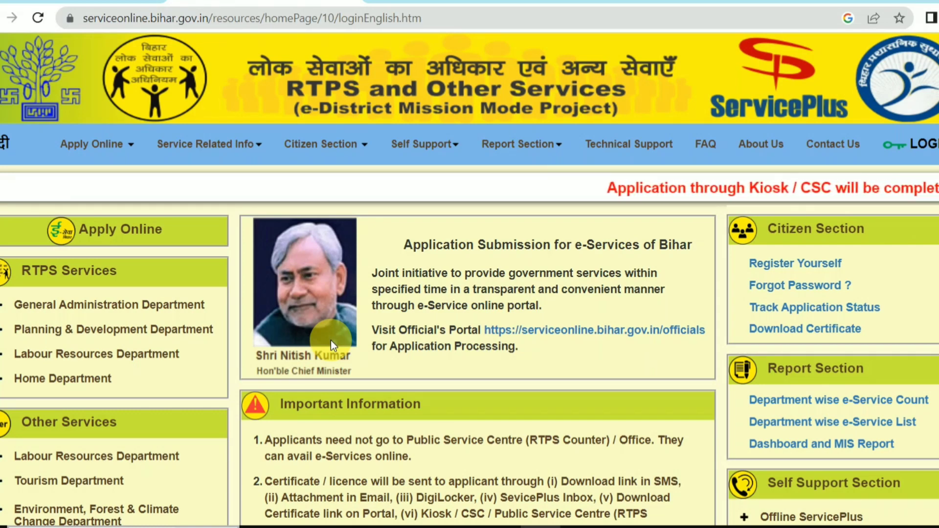
- Proceed to the portal's login past the alerts and open the new-user sign-up for MeriPehchaan
click(925, 151)
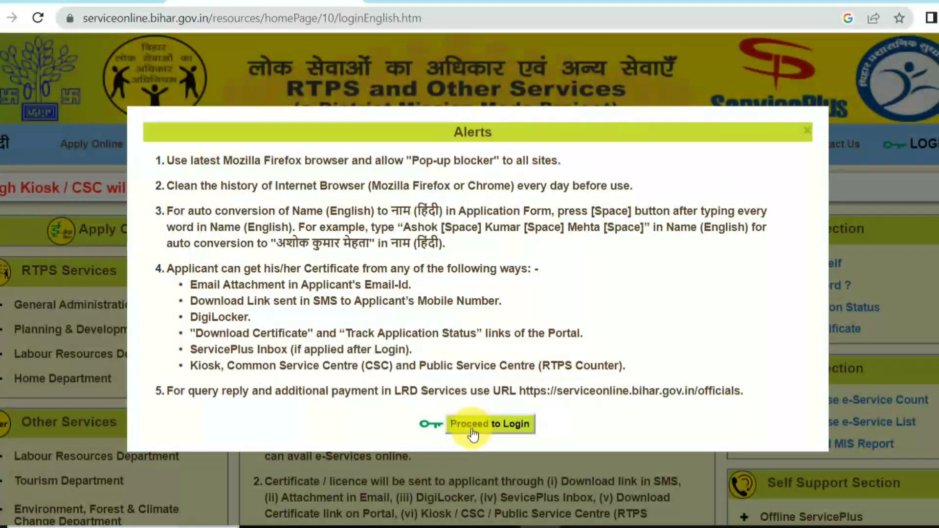
click(498, 428)
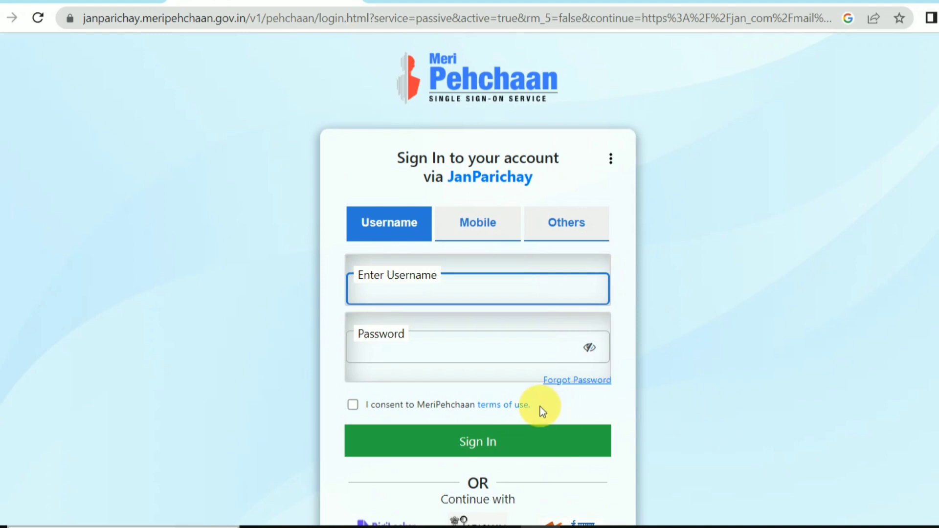
scroll(519, 343, down, 5)
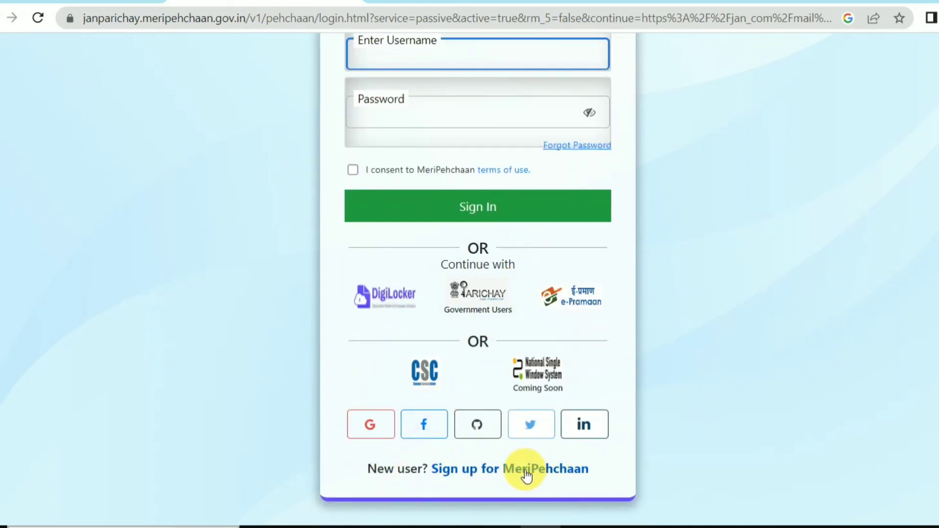
click(582, 471)
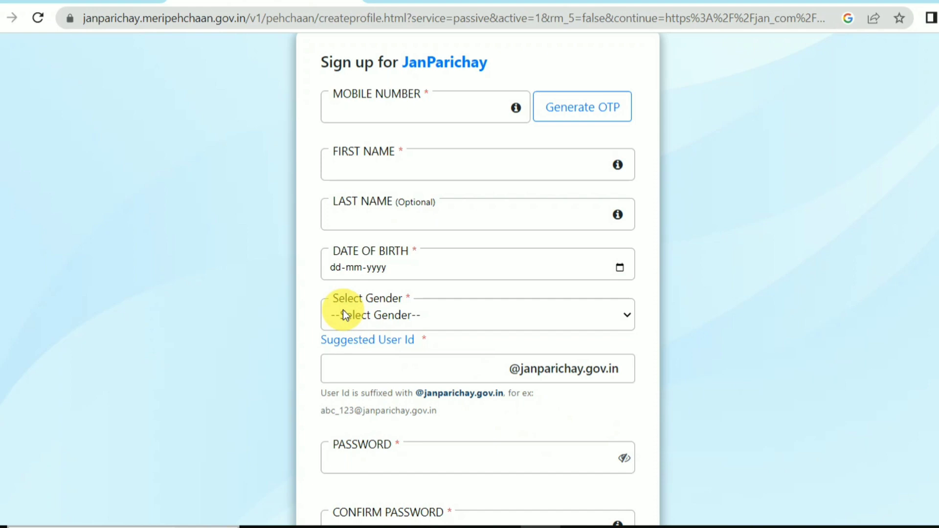
- Examine the JanParichay sign-up form's required fields, the example user ID format and the password rules
click(386, 108)
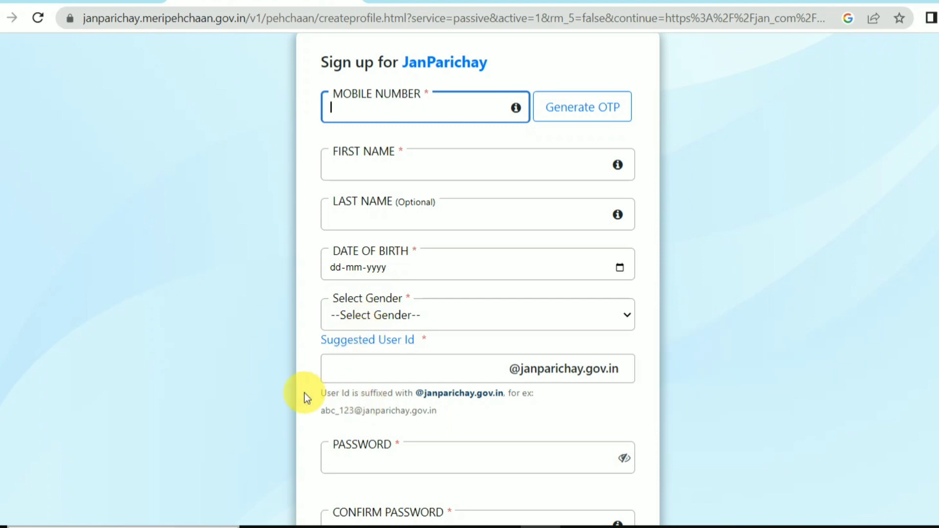
mouse_move(367, 369)
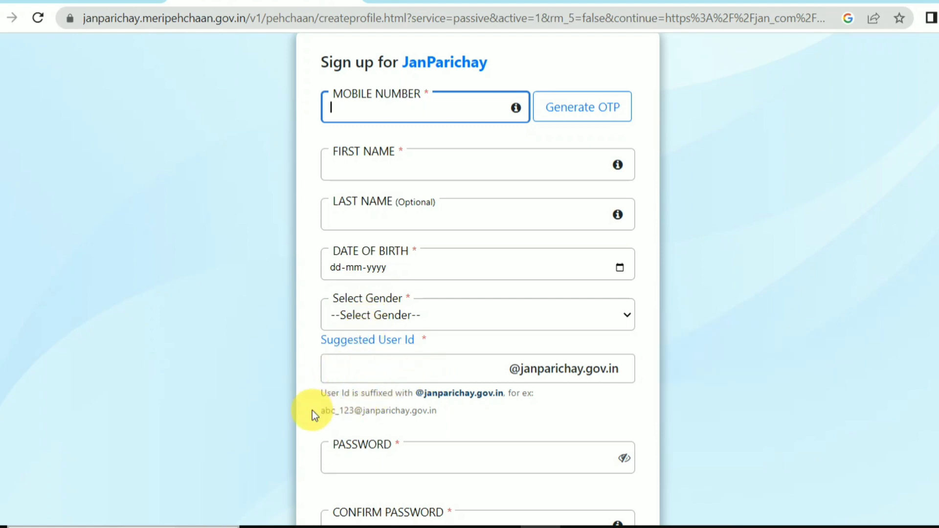
drag(318, 412, 361, 416)
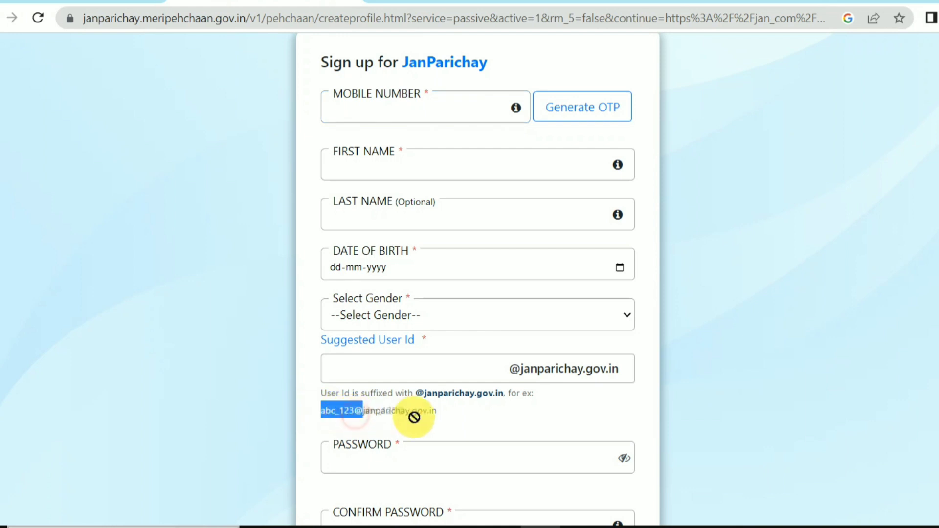
drag(499, 418, 311, 411)
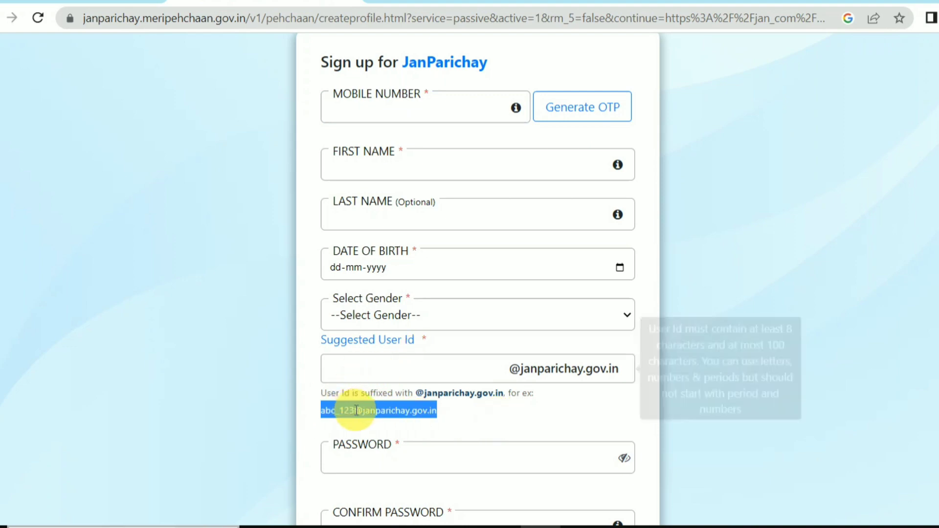
click(364, 455)
scroll(392, 441, down, 2)
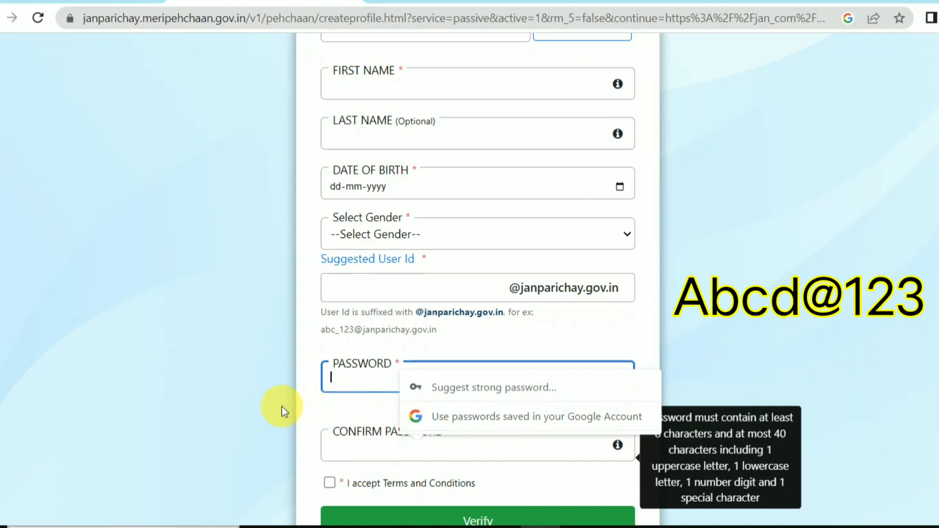
scroll(372, 416, down, 2)
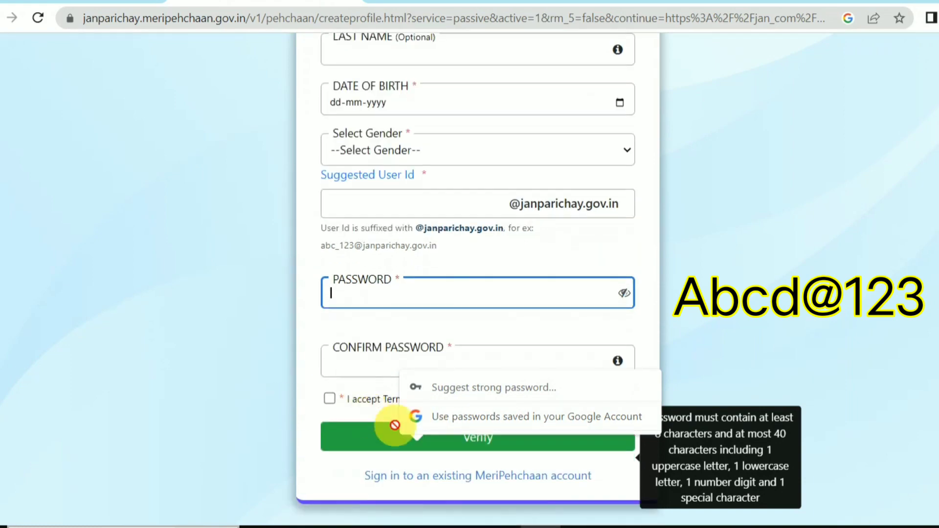
- Accept the sign-up form's Terms & Conditions and agree to them
click(307, 395)
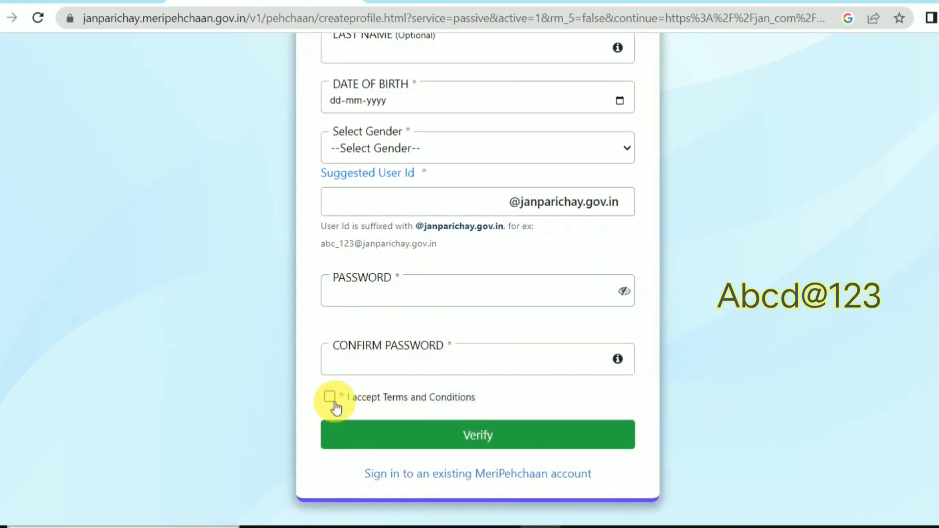
click(331, 399)
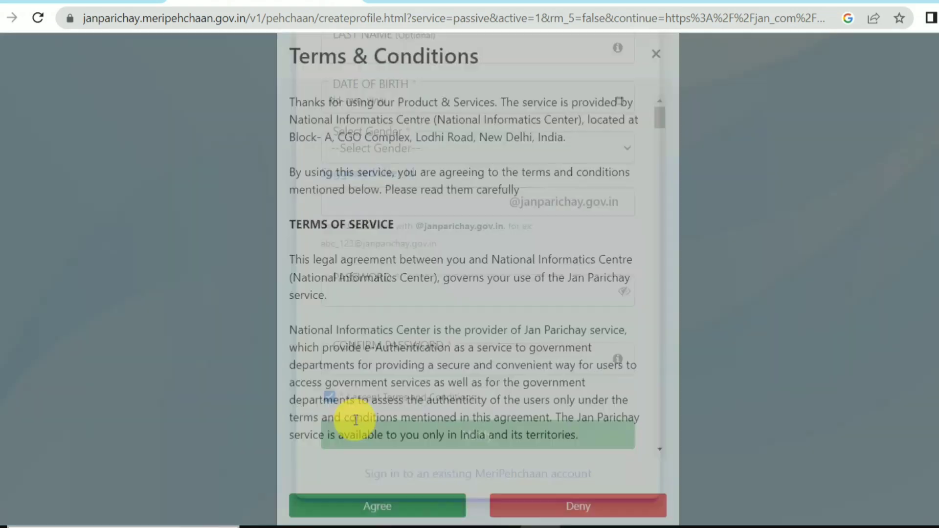
click(404, 510)
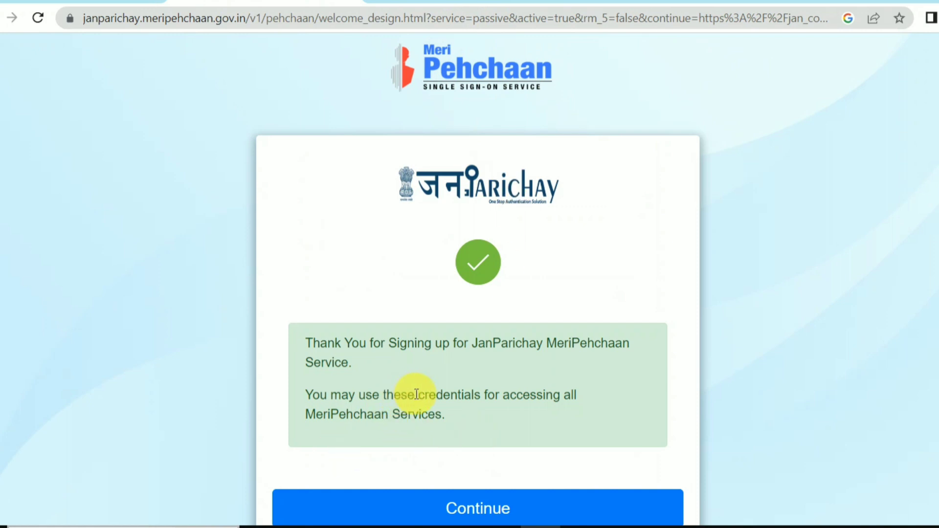
- Continue from the sign-up confirmation and choose Skip to Dashboard instead of proceeding with KYC
scroll(489, 462, down, 1)
click(374, 243)
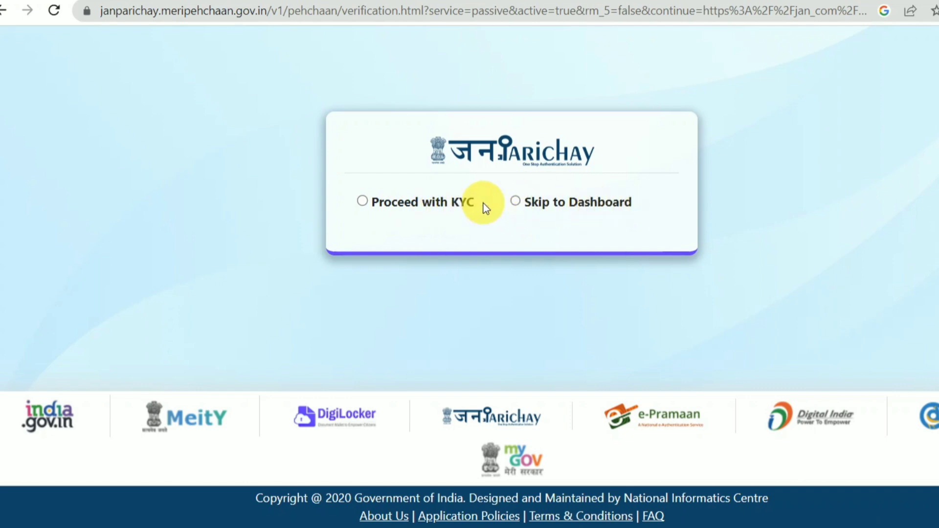
click(536, 206)
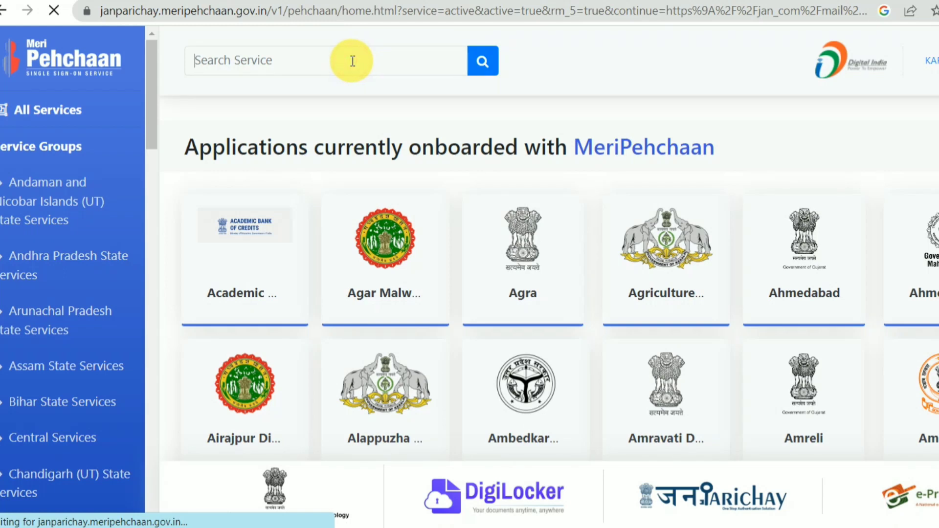
- Search the MeriPehchaan services for "bihar" and access Bihar ServicePlus Production
text(bihar)
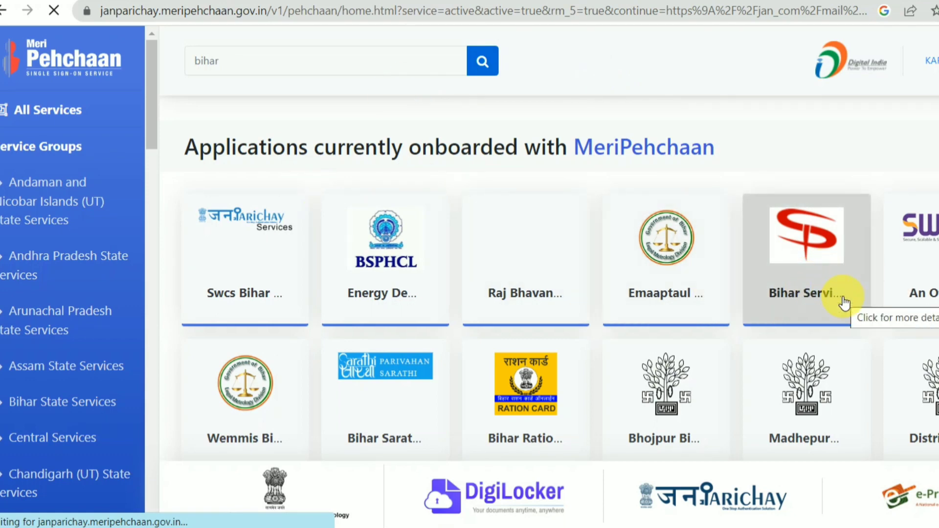
click(820, 278)
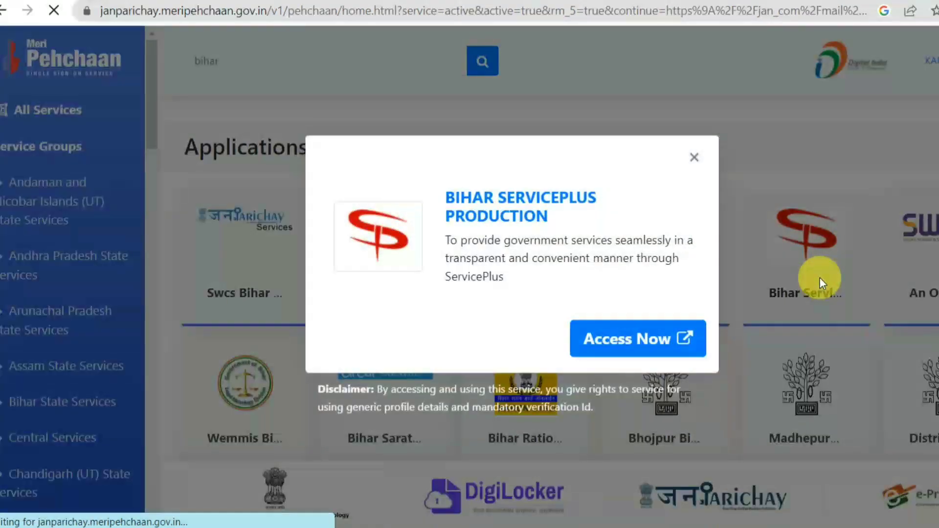
click(631, 349)
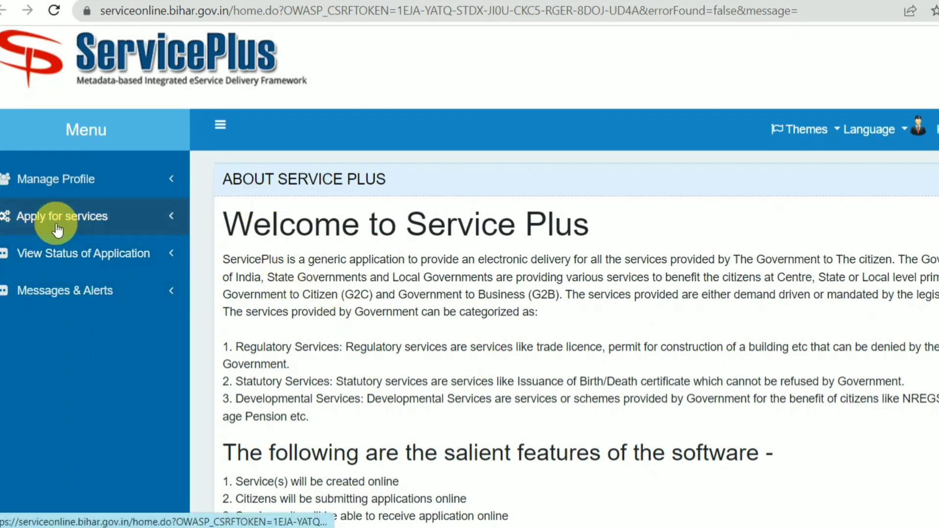
- Filter all available services by "resi" and open the application for Issuance of Residence Certificate at RO level
click(143, 221)
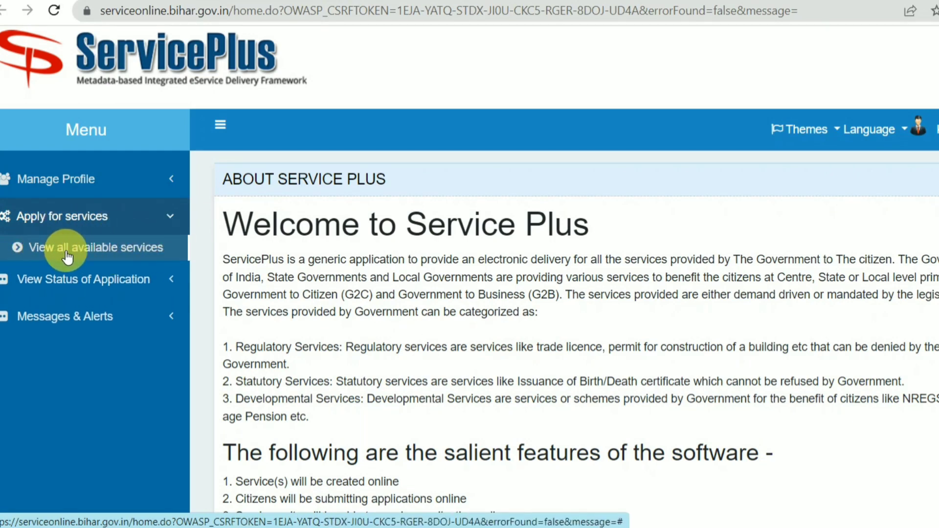
click(104, 245)
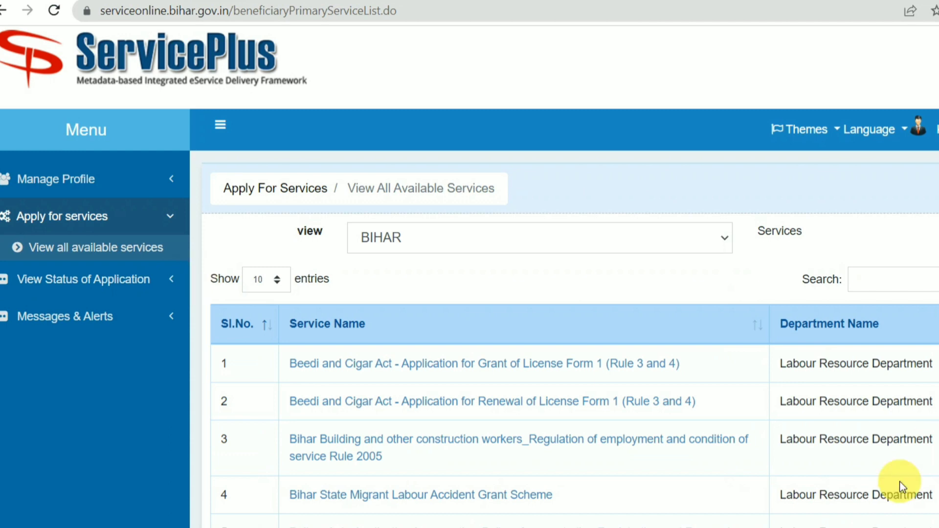
click(914, 282)
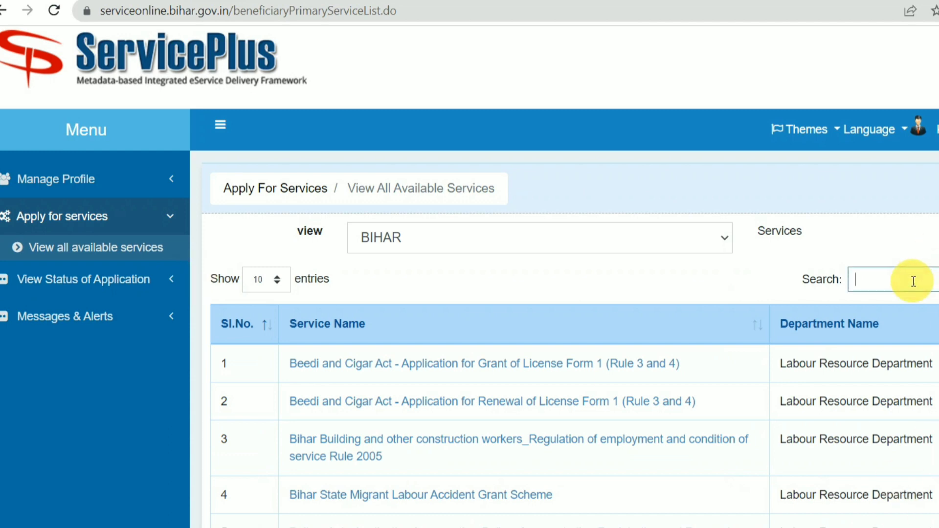
text(resi)
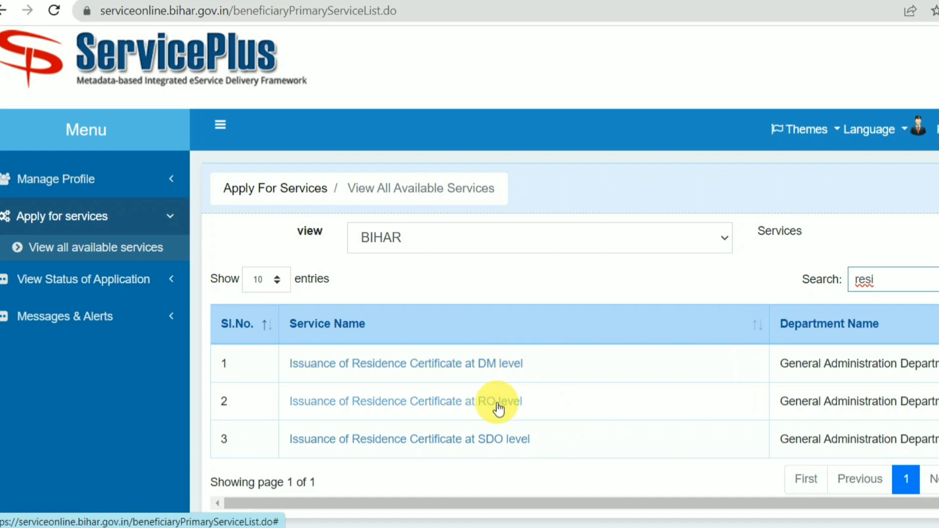
click(421, 408)
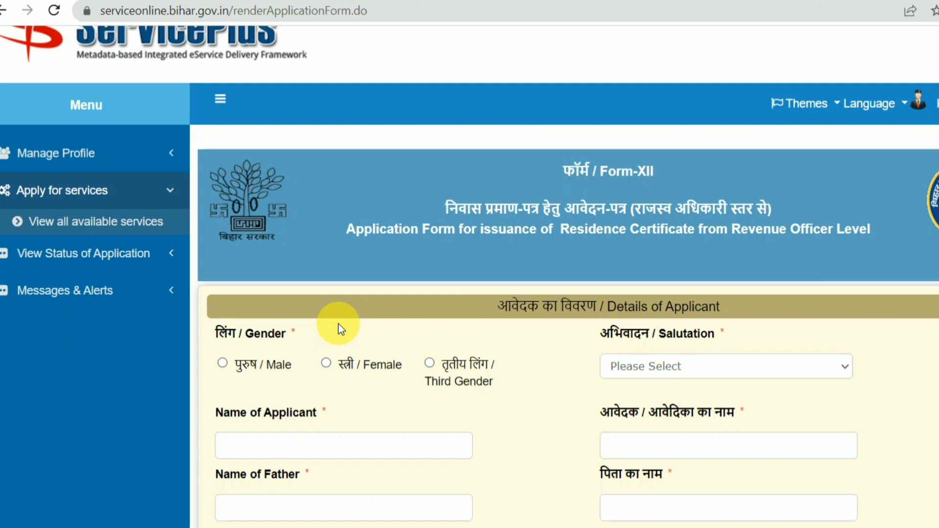
- Set the applicant's gender to Male and the salutation to कोई अभिवादन नहीं
click(248, 365)
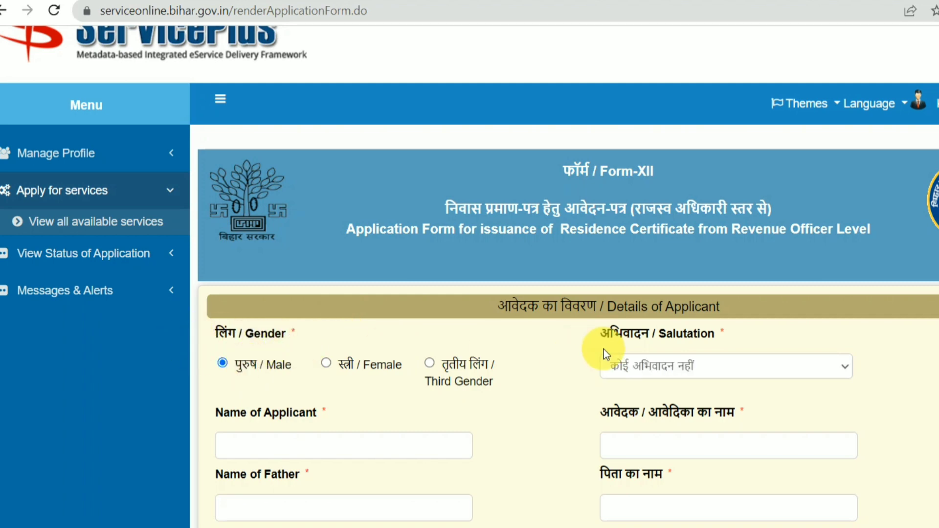
click(673, 366)
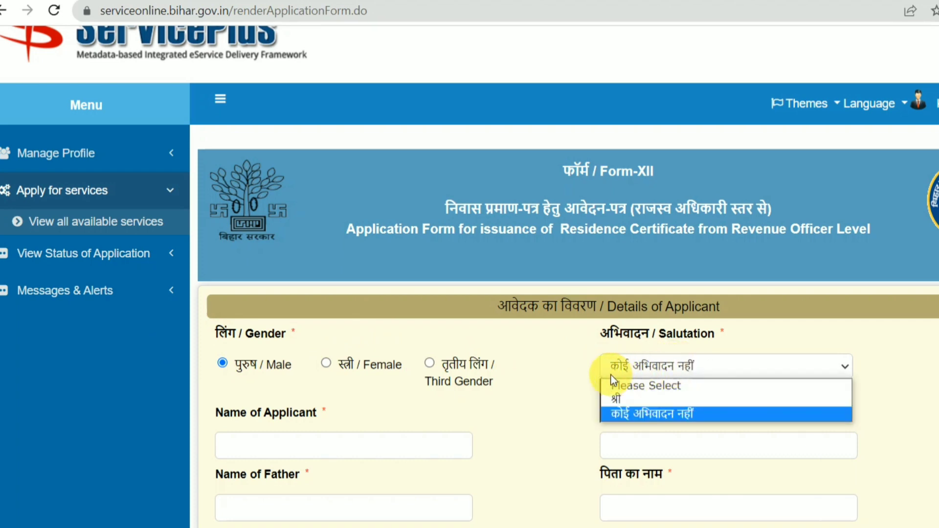
click(659, 420)
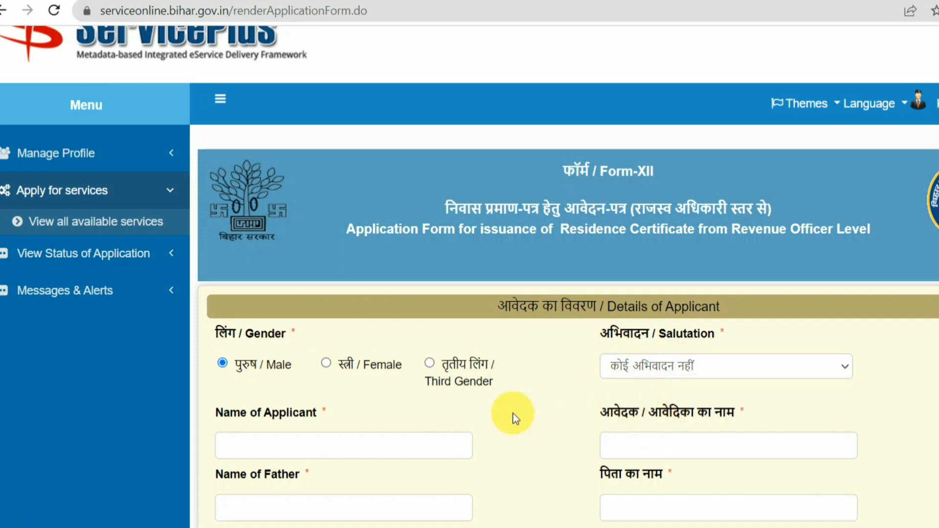
- Examine the applicant detail fields for names in English and Hindi, mobile number, email and address
scroll(533, 406, down, 2)
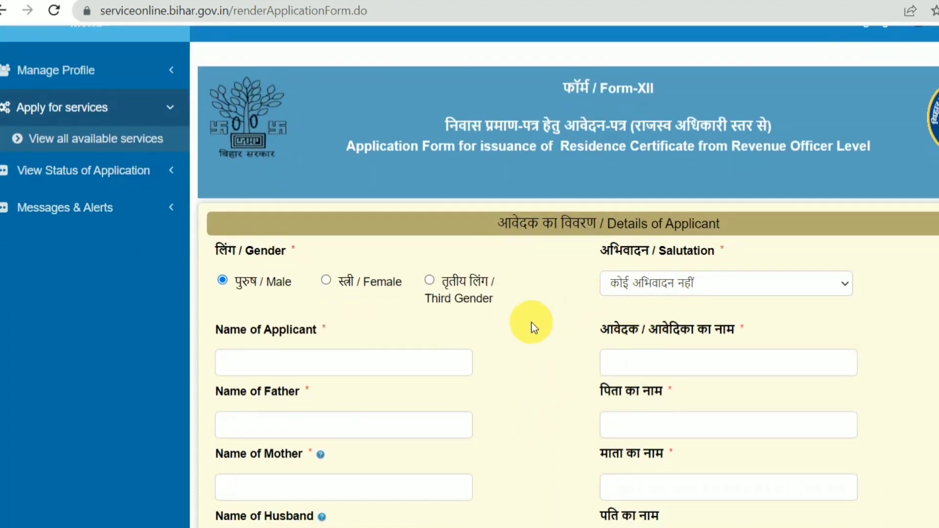
click(332, 364)
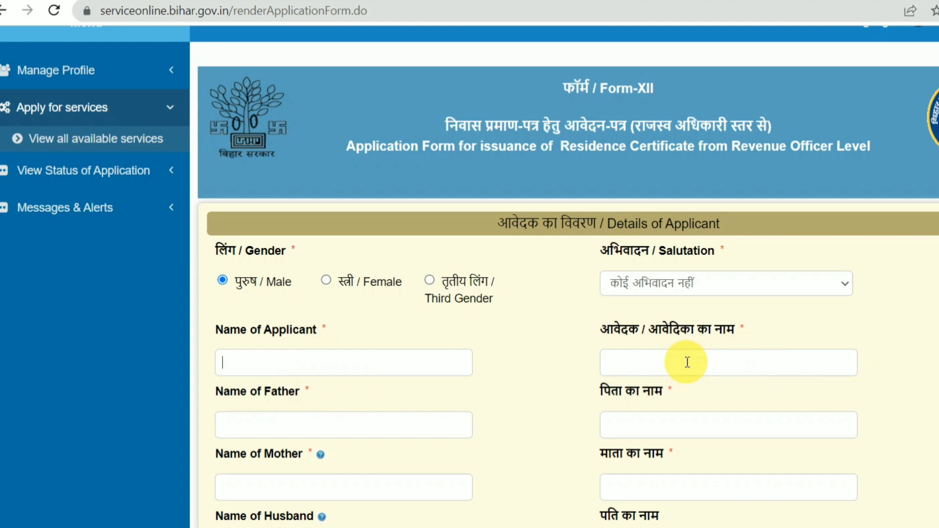
scroll(688, 363, down, 2)
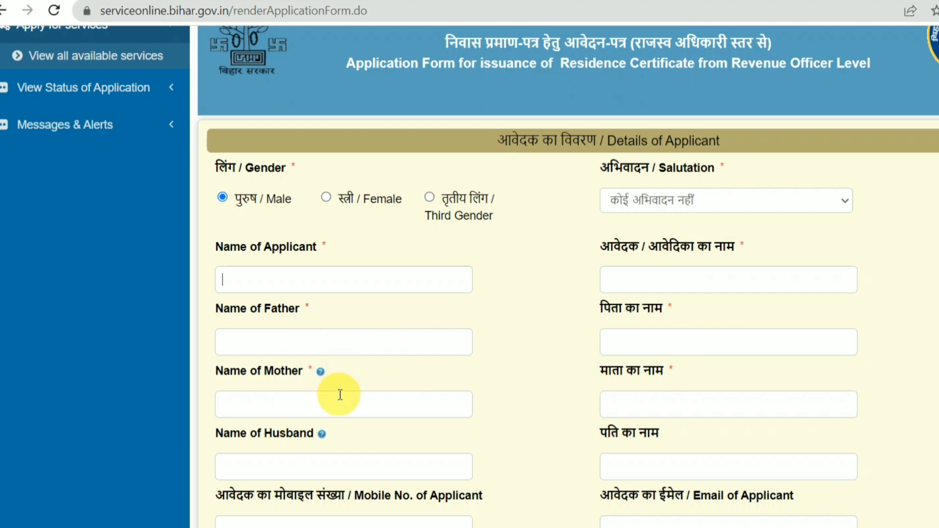
scroll(341, 395, down, 2)
scroll(340, 395, down, 2)
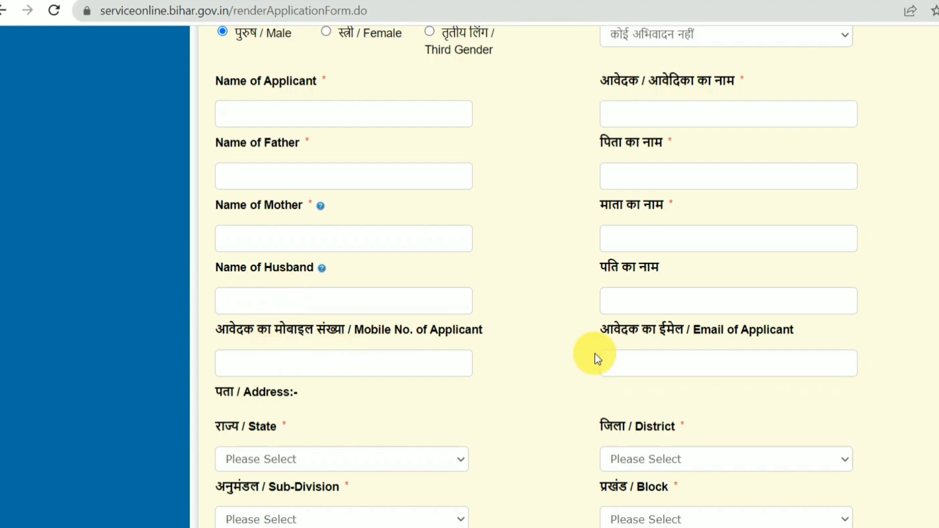
drag(694, 331, 806, 331)
scroll(336, 373, down, 2)
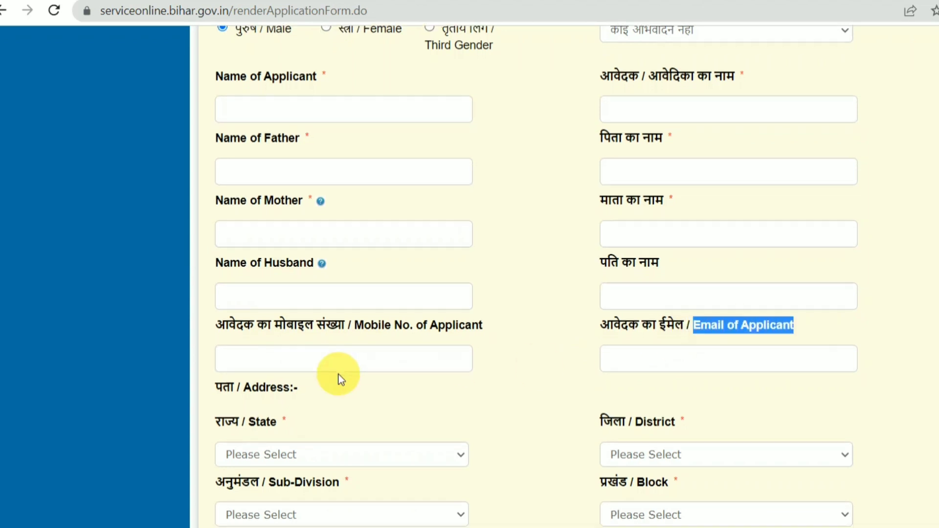
drag(233, 316, 268, 315)
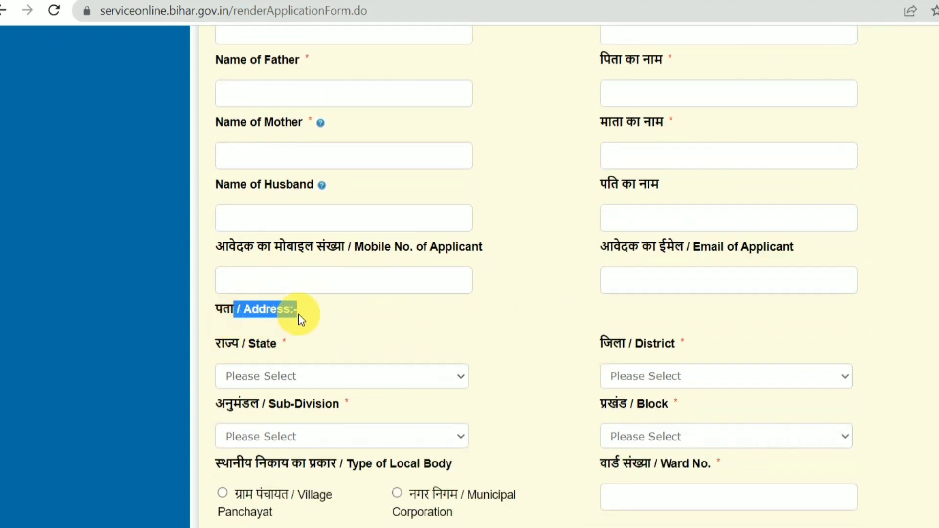
- Set the address State to BIHAR, District to GAYA/गया and Sub-Division to GAYA SADAR/गया सदर
click(256, 370)
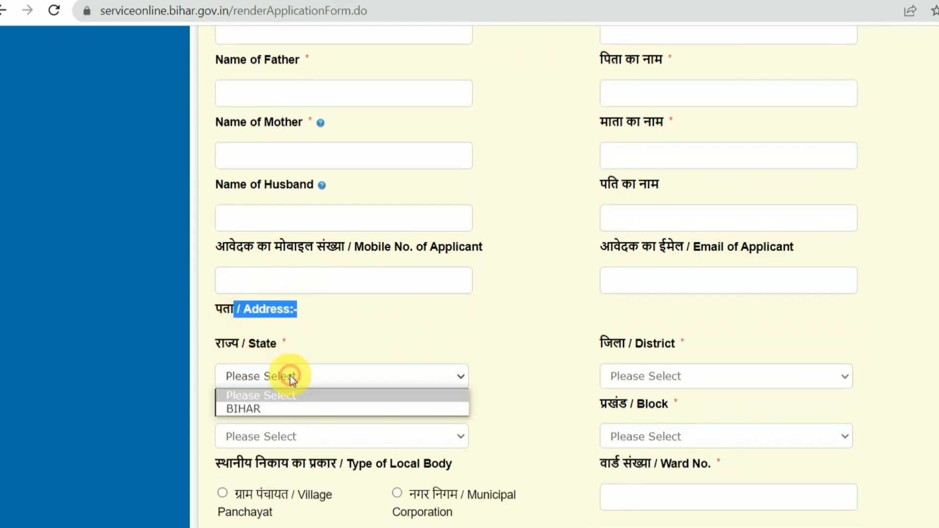
click(293, 409)
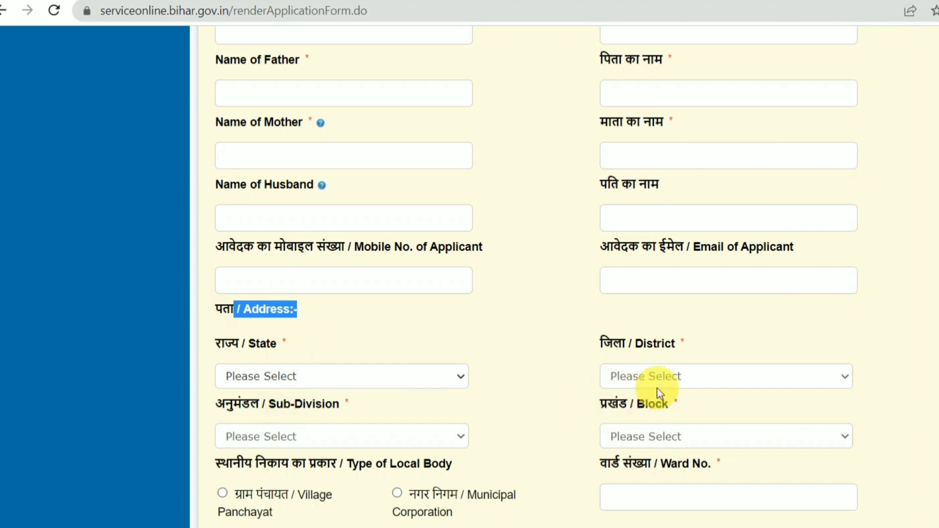
click(759, 380)
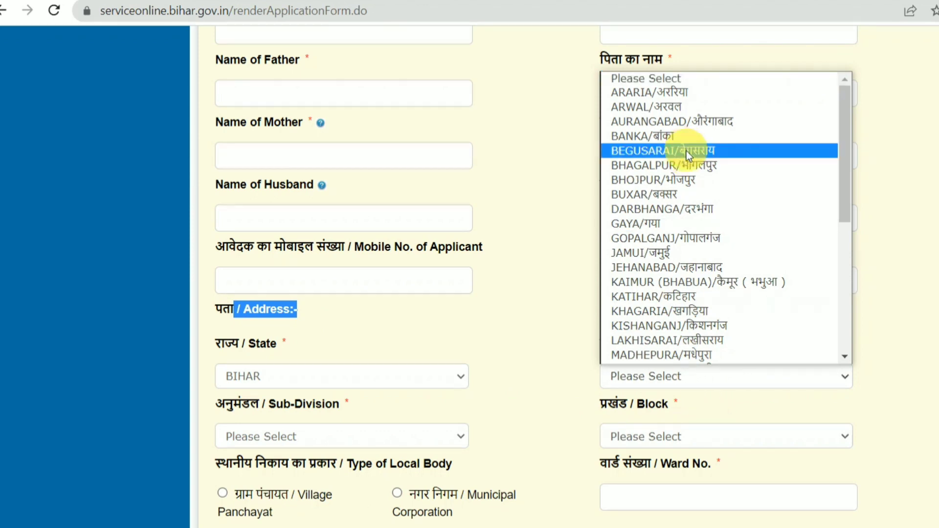
scroll(699, 221, down, 5)
scroll(700, 224, up, 5)
scroll(698, 267, down, 5)
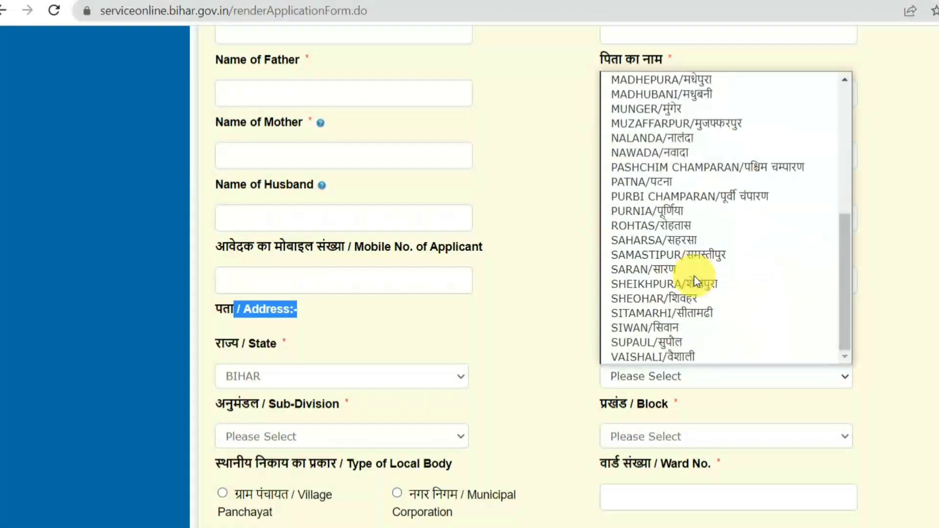
click(384, 436)
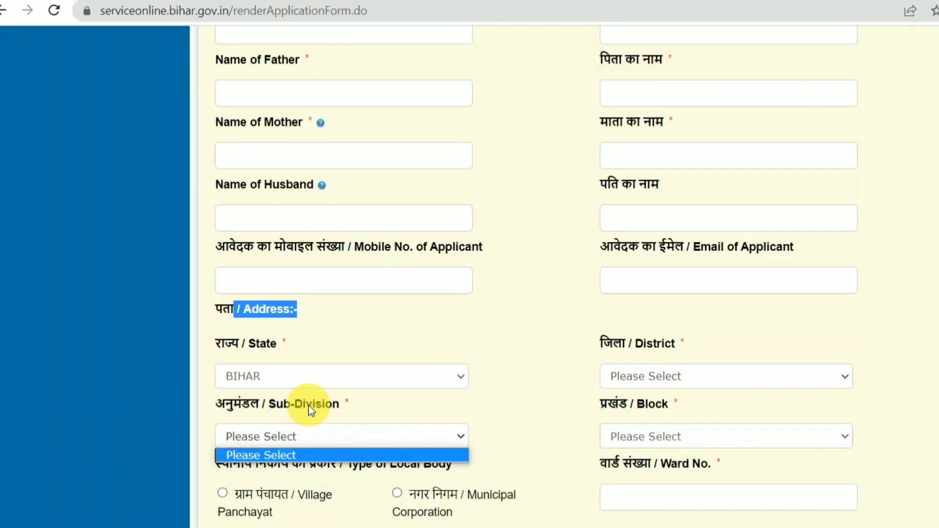
click(718, 373)
click(653, 210)
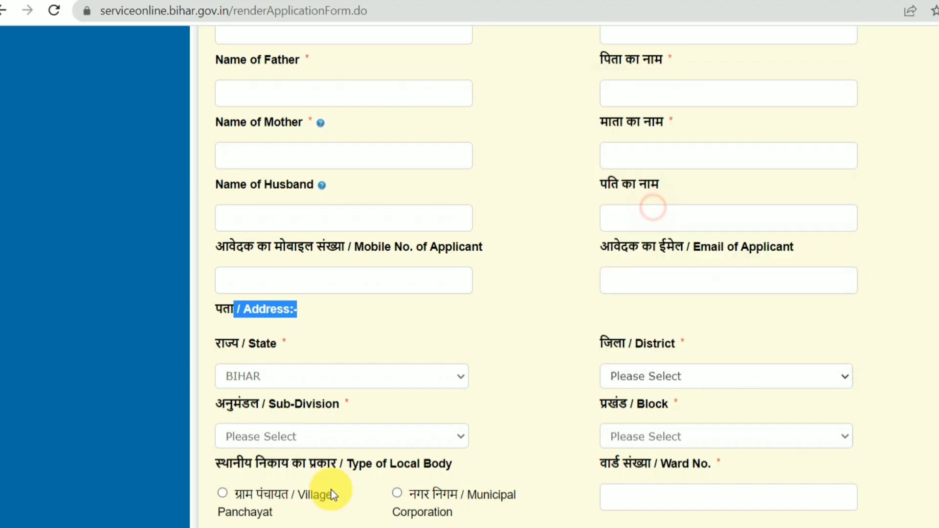
click(347, 436)
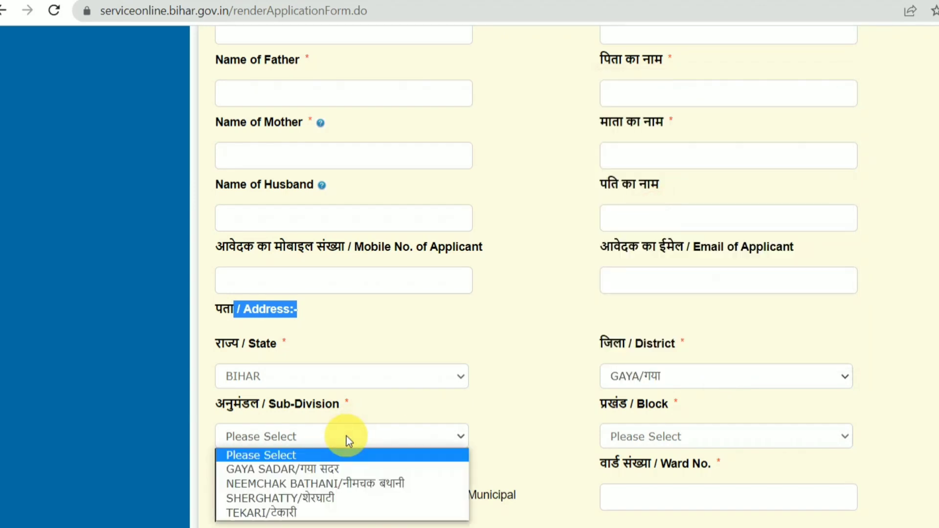
click(324, 471)
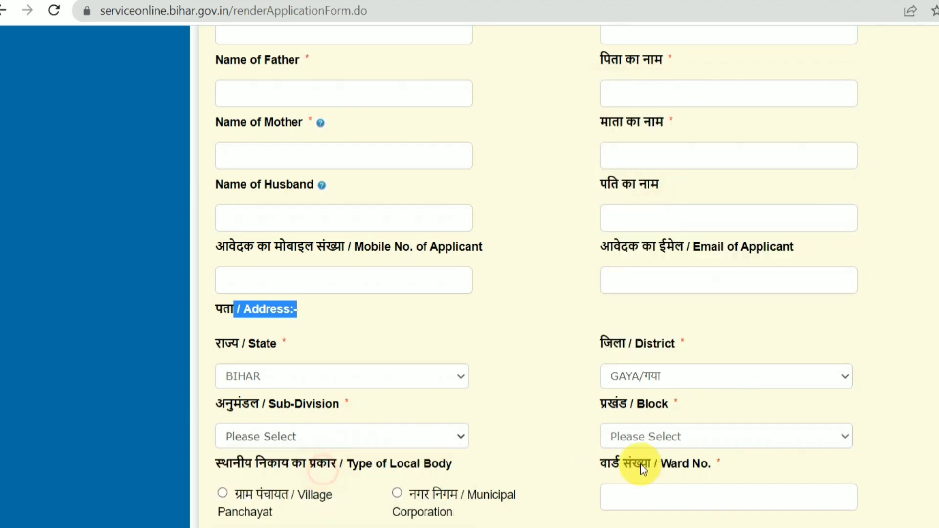
- Set the Type of Residence in the Others section to स्थायी
click(688, 433)
scroll(411, 281, down, 5)
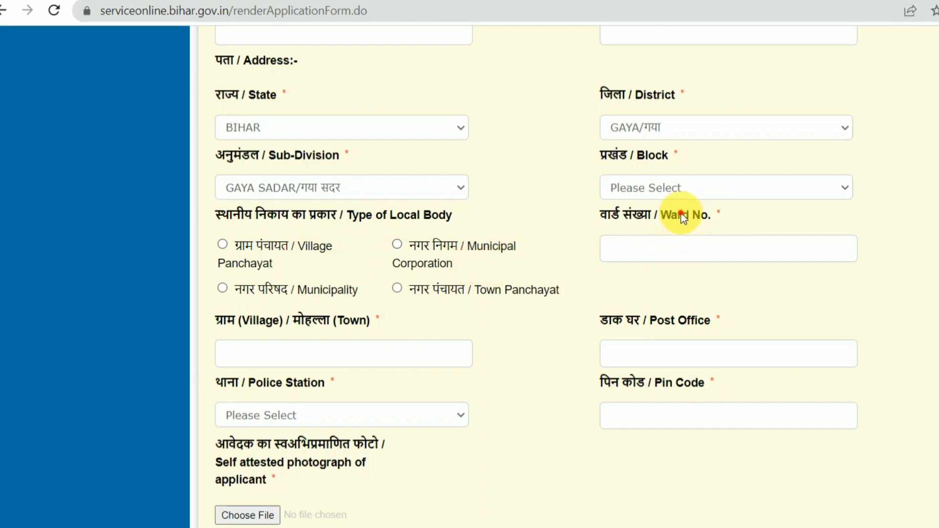
scroll(733, 215, down, 2)
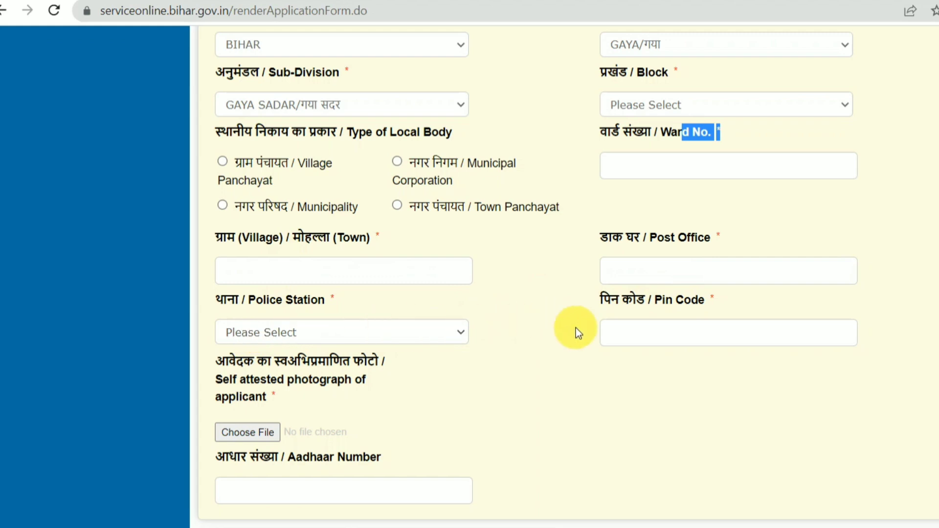
scroll(244, 429, down, 1)
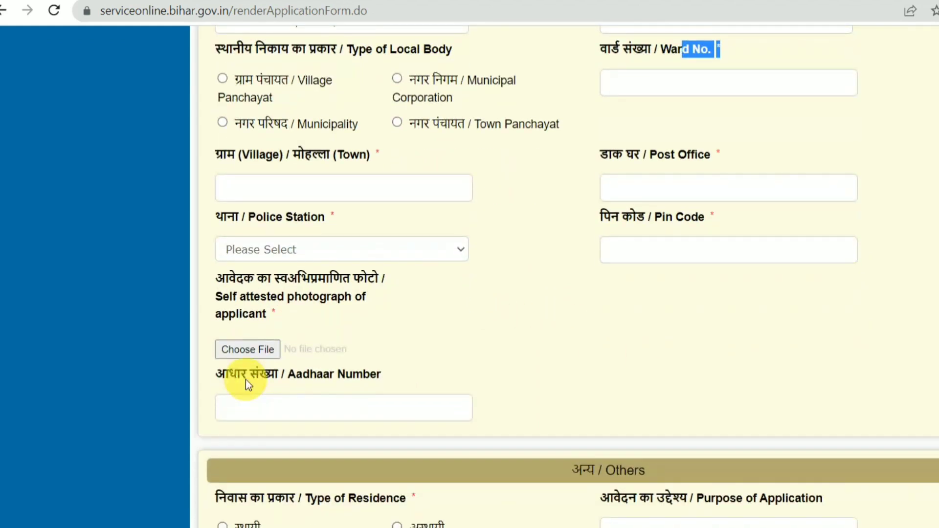
scroll(245, 380, down, 2)
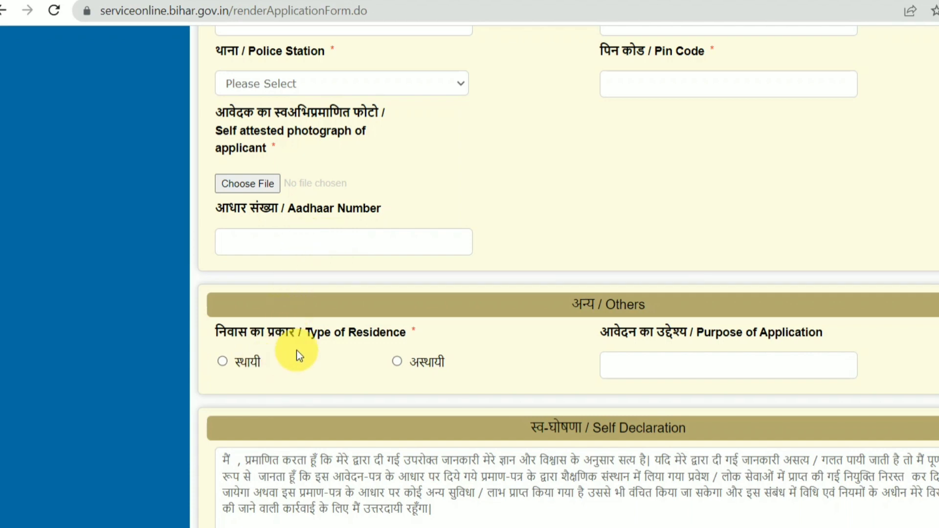
drag(308, 332, 270, 360)
click(271, 362)
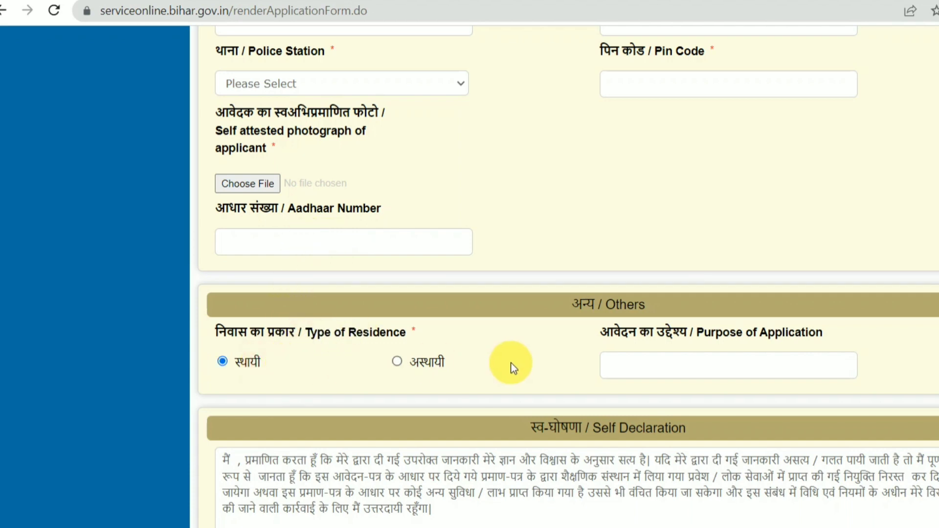
click(447, 365)
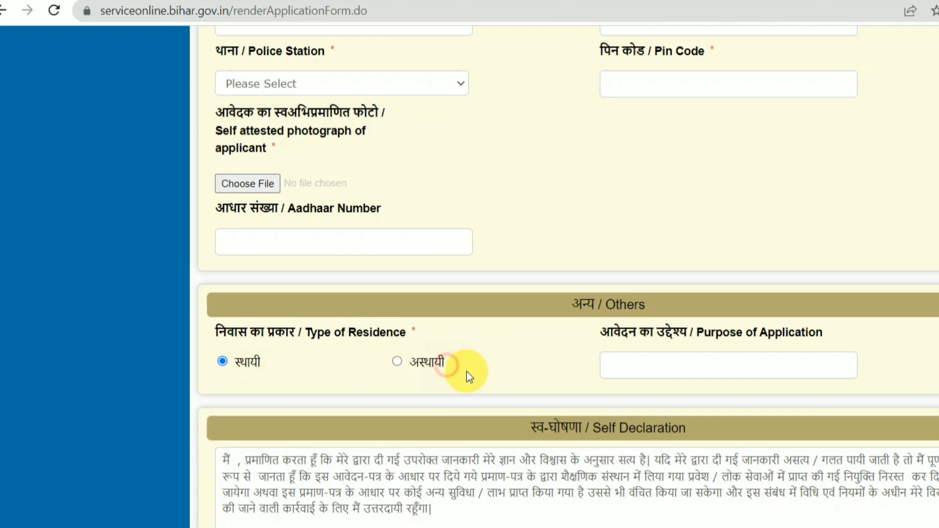
click(262, 357)
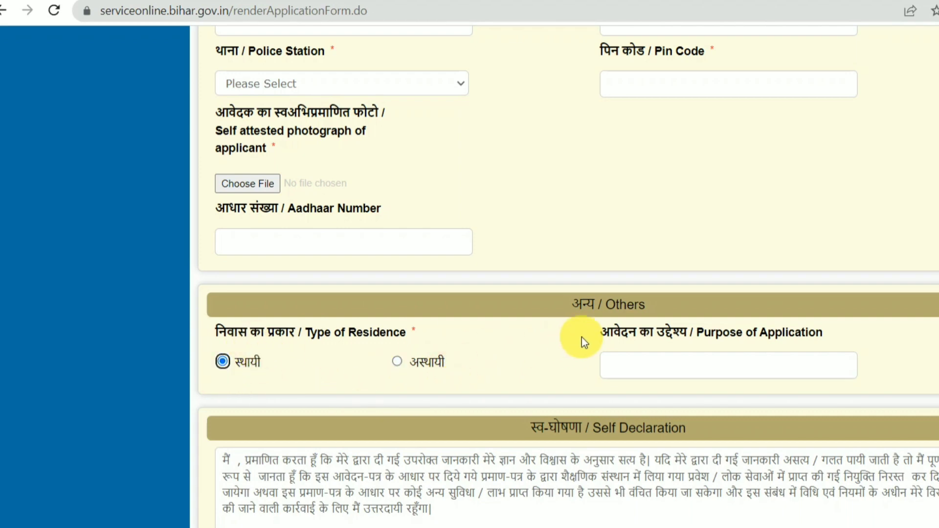
- Check the Purpose of Application, self declaration and word verification sections, and proceed to the application preview
drag(593, 329, 832, 334)
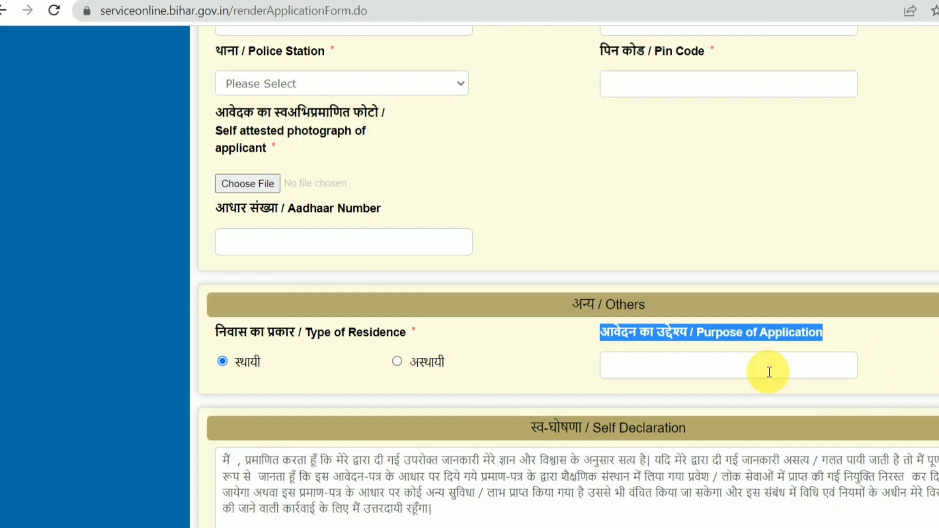
scroll(769, 373, down, 2)
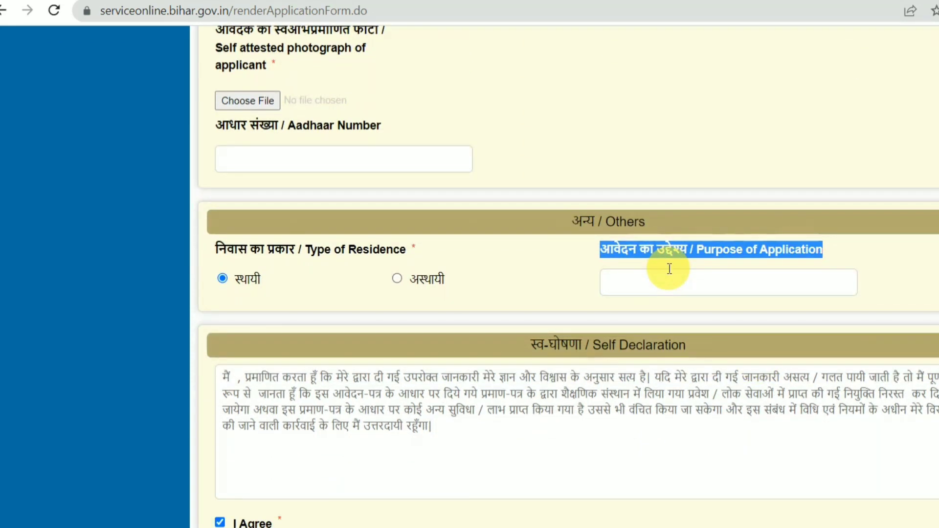
scroll(670, 270, down, 8)
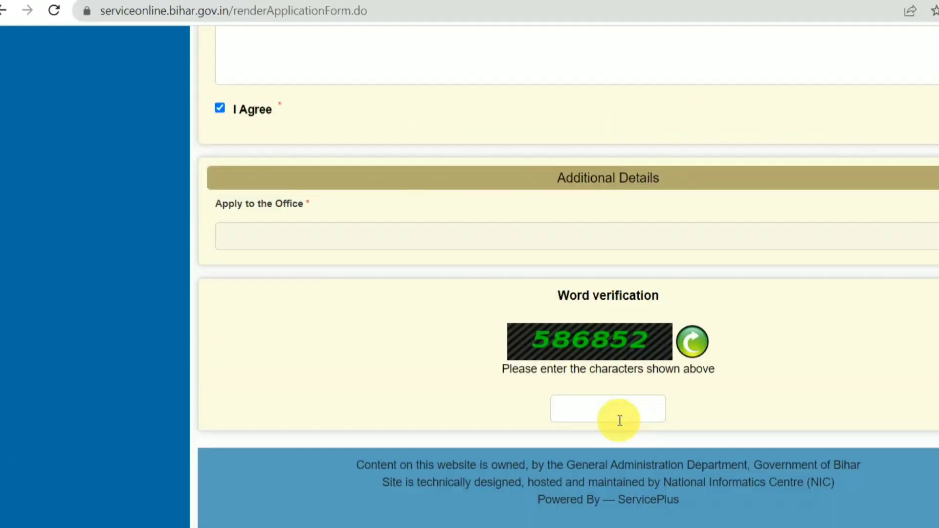
scroll(607, 414, down, 2)
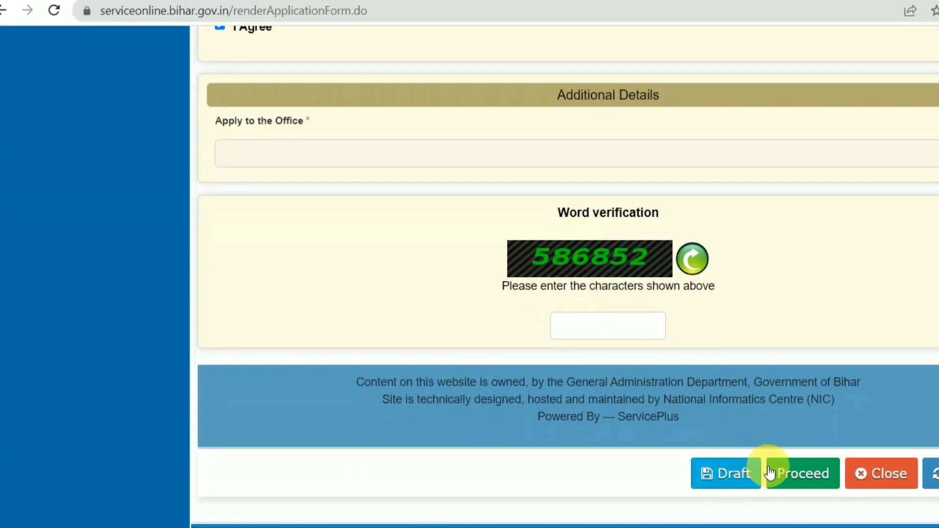
click(769, 473)
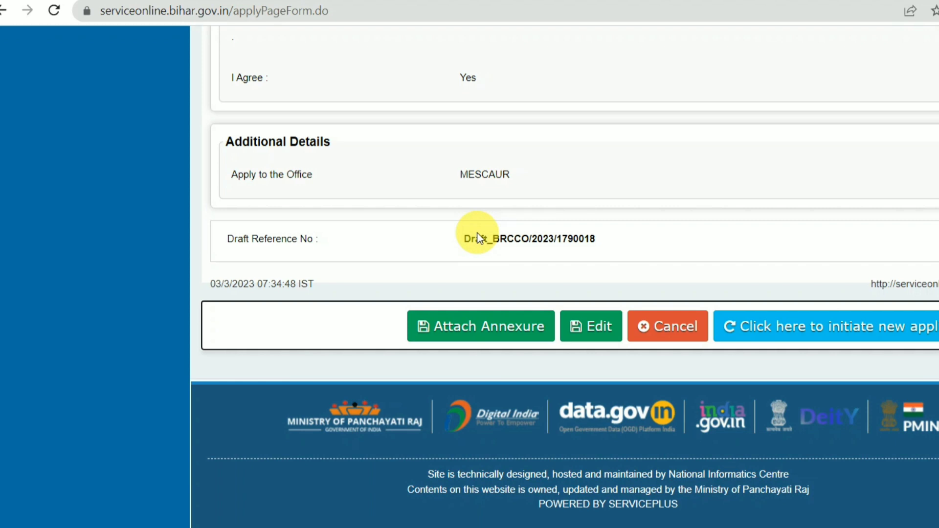
- Review the draft application from its beginning and continue to attaching the annexure
scroll(570, 228, up, 15)
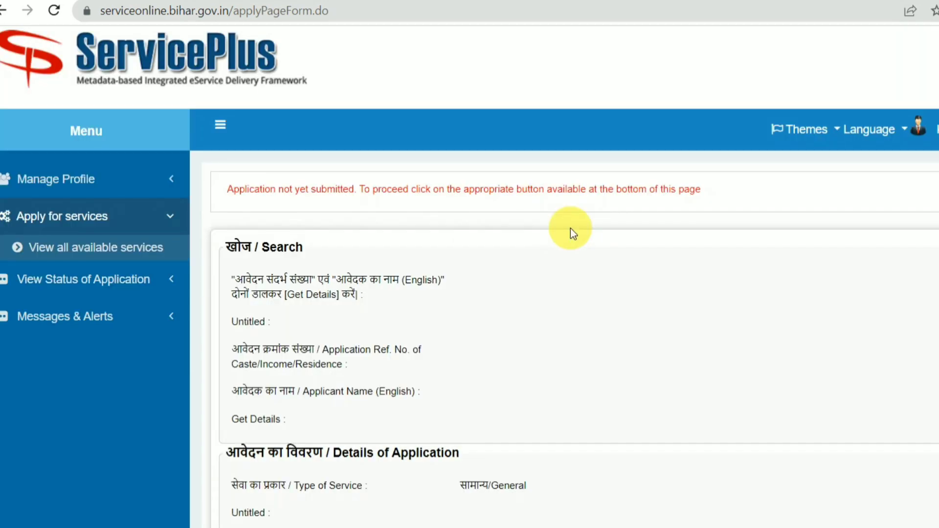
click(112, 284)
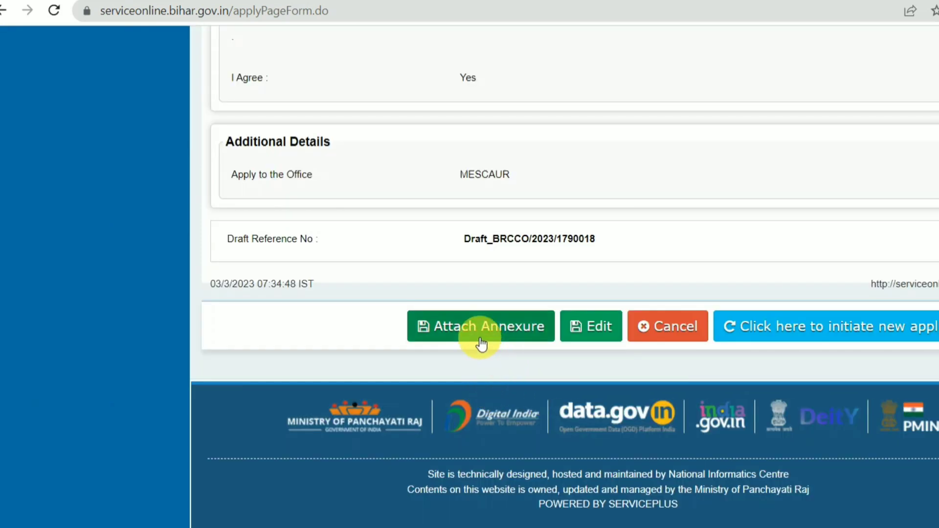
click(481, 343)
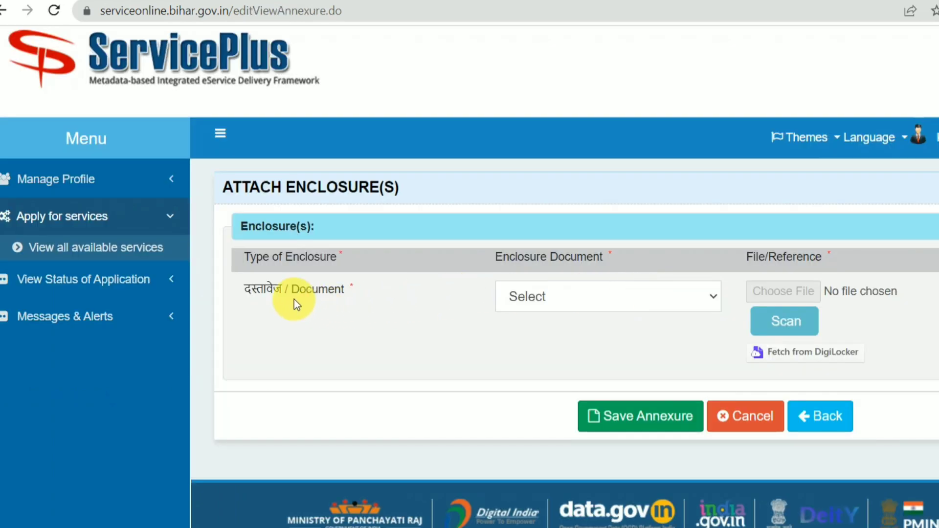
- Attach jati_page-0001.jpg as the आधार कार्ड enclosure document and save the annexure
drag(345, 293, 371, 291)
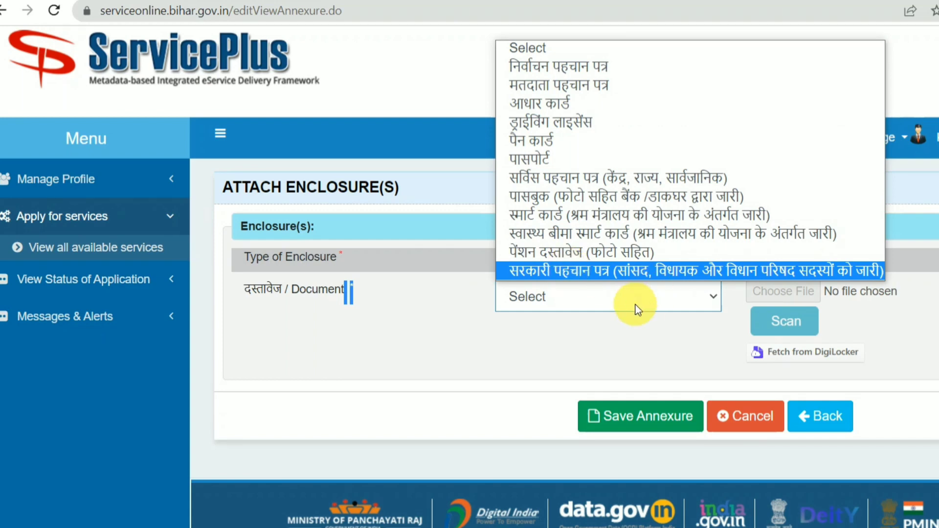
click(587, 111)
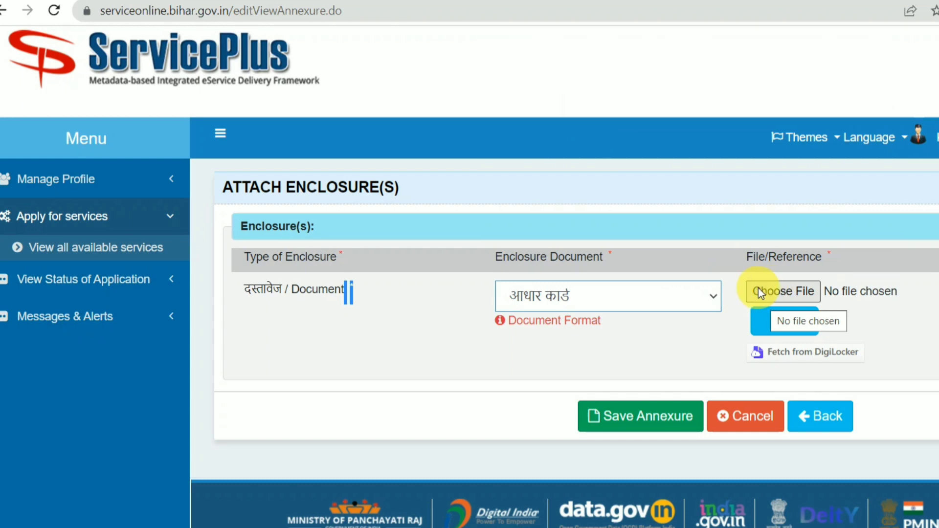
click(759, 291)
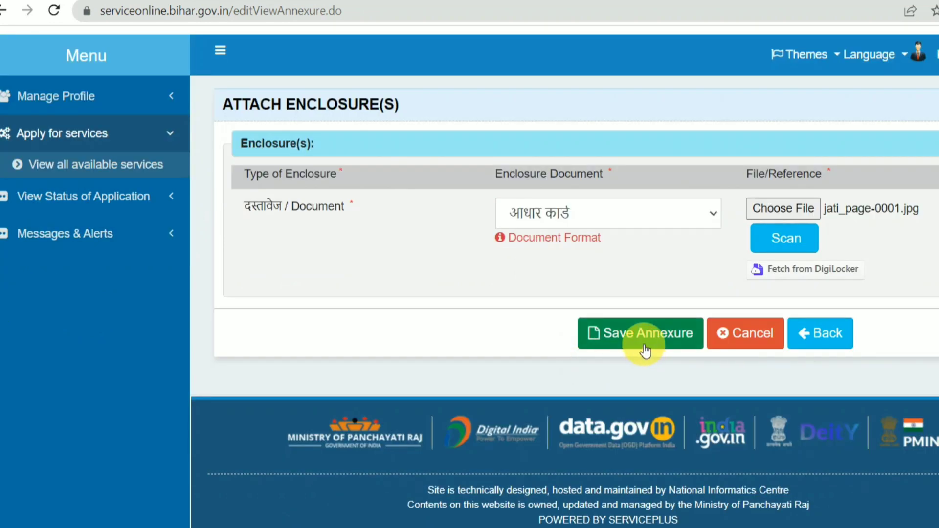
click(644, 337)
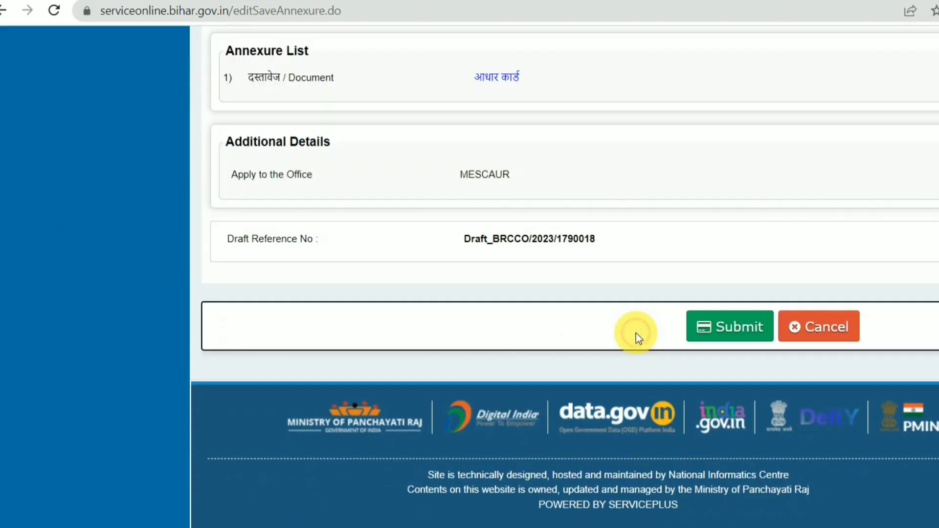
- Review the preview with the attached annexure and submit the residence certificate application
scroll(562, 318, up, 3)
scroll(562, 318, down, 2)
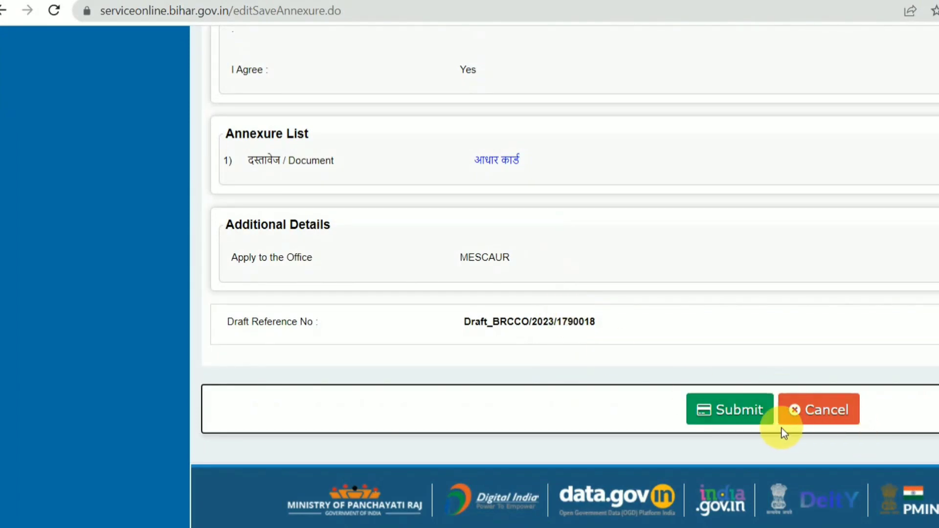
click(740, 419)
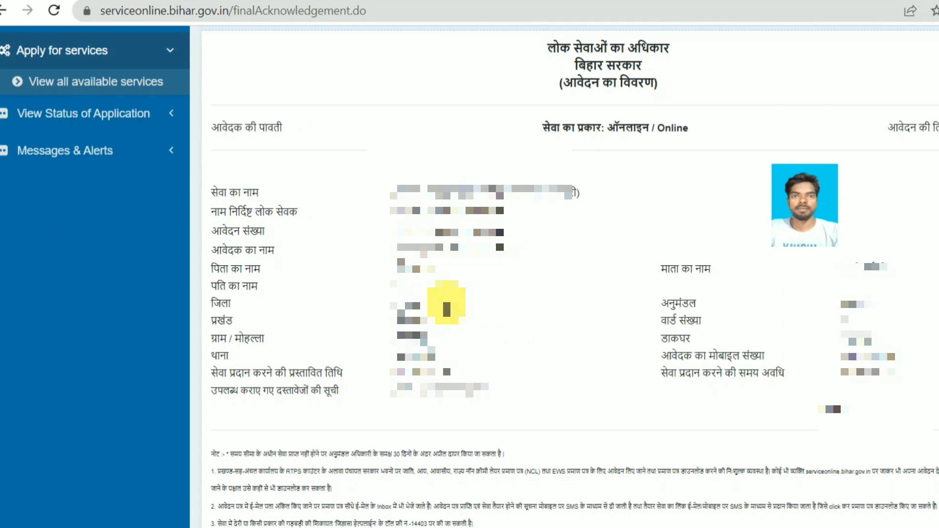
- Export the residence certificate application's acknowledgement as a PDF
scroll(588, 346, down, 15)
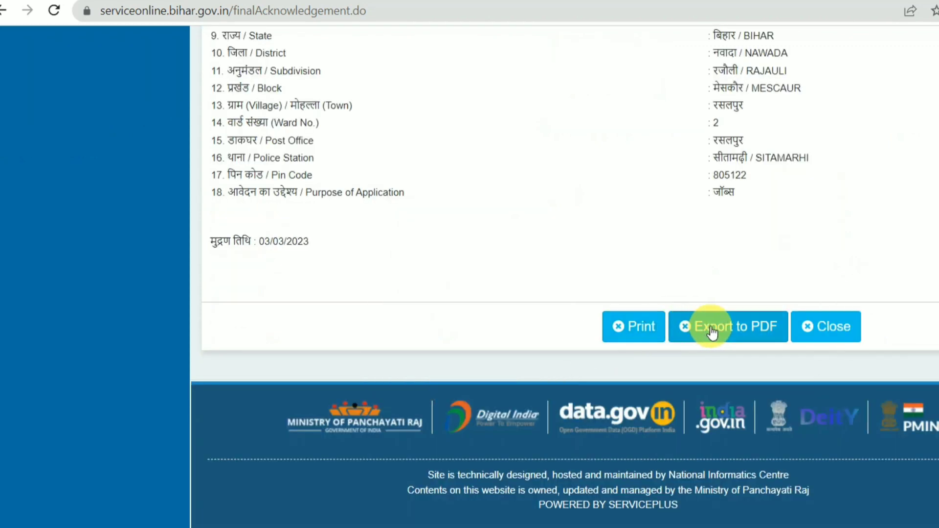
click(729, 323)
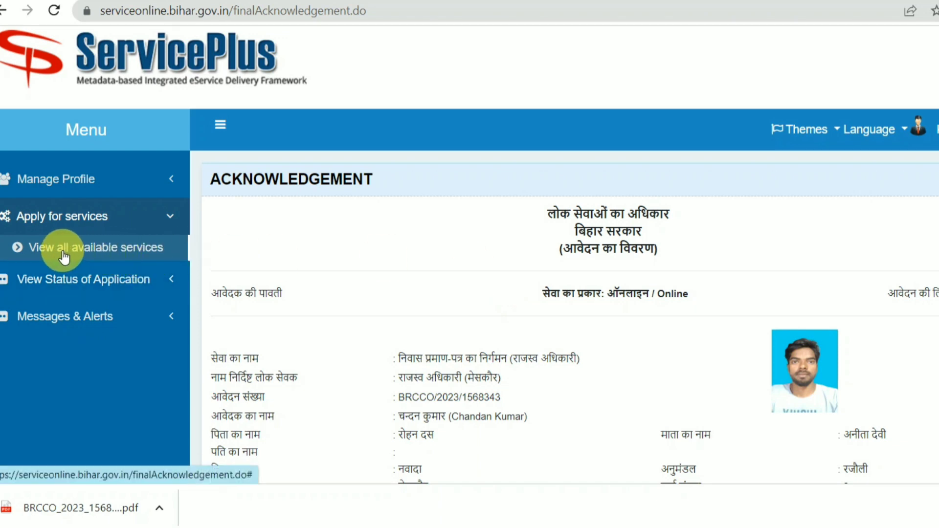
- Search all available services for "inco" and open the application for Issuance of Income Certificate at RO level
click(80, 253)
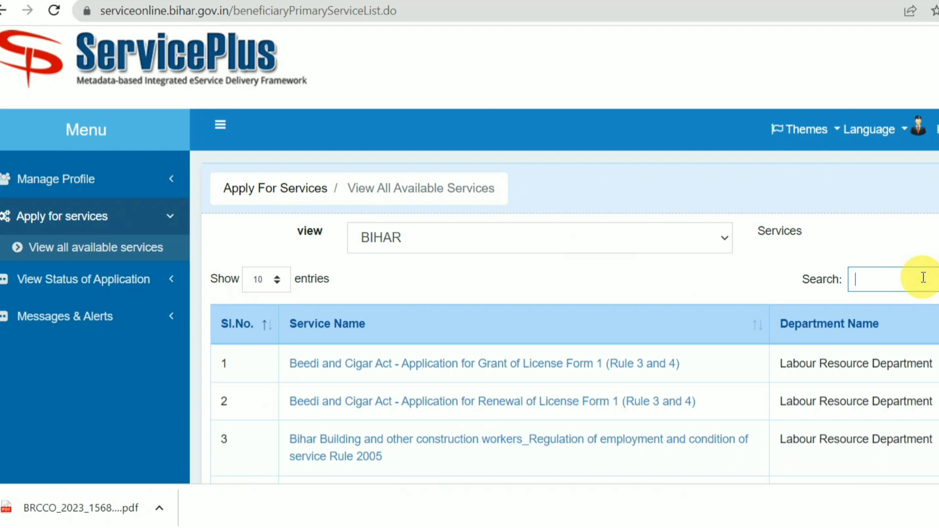
text(inco)
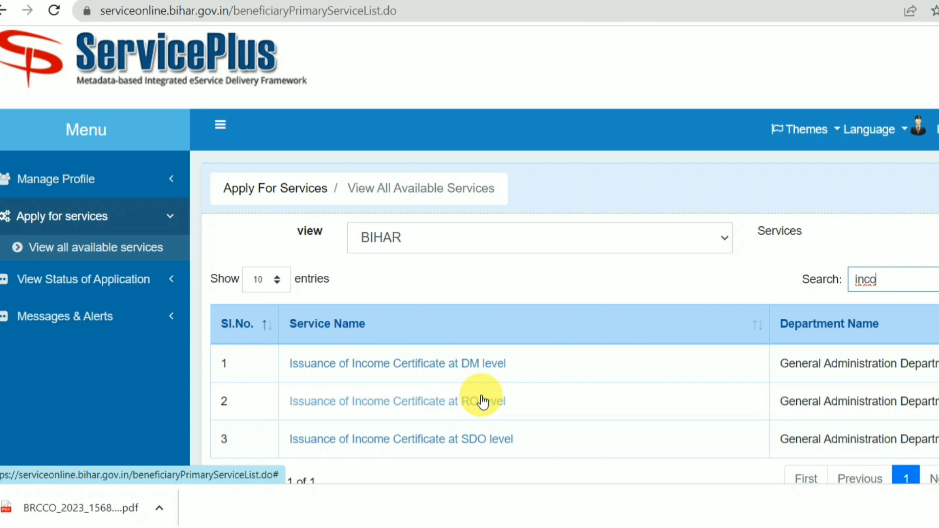
click(457, 402)
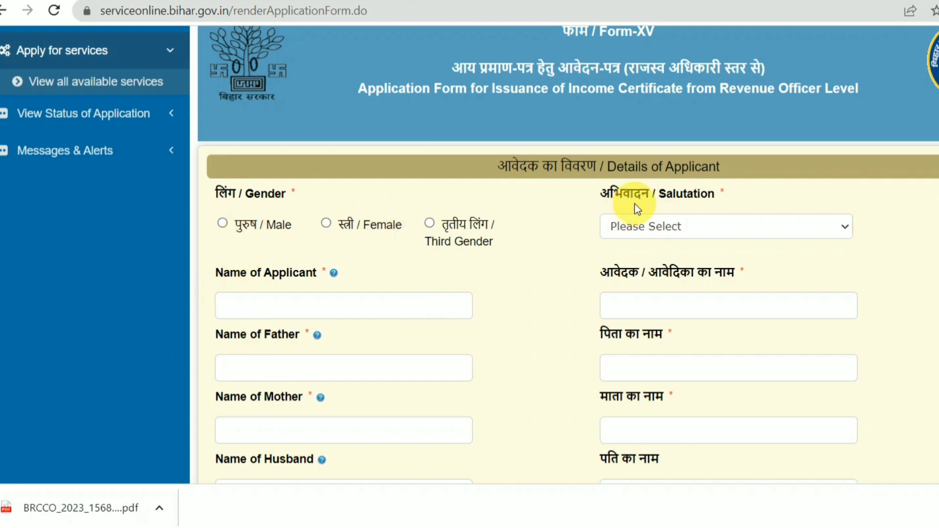
- Examine the applicant's name, parents', husband's, mobile number and email fields in the income certificate form
scroll(343, 274, down, 2)
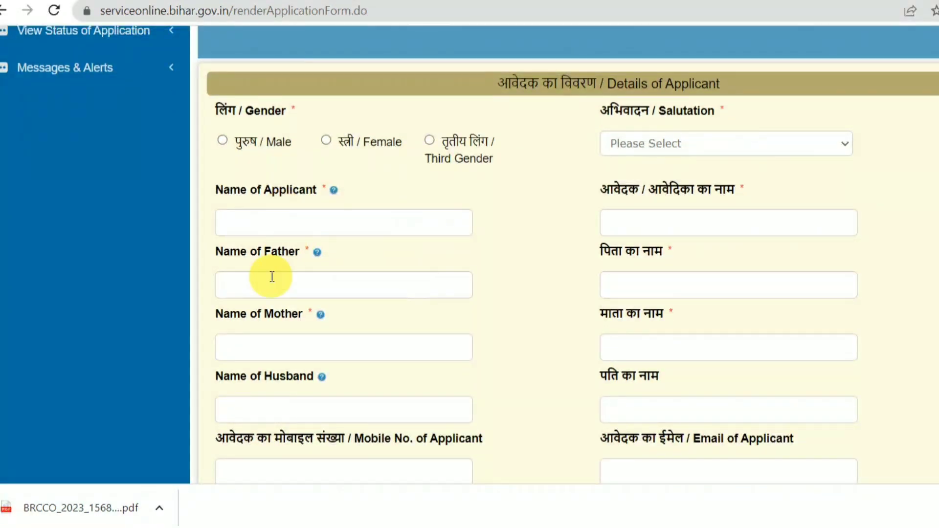
scroll(272, 336, down, 2)
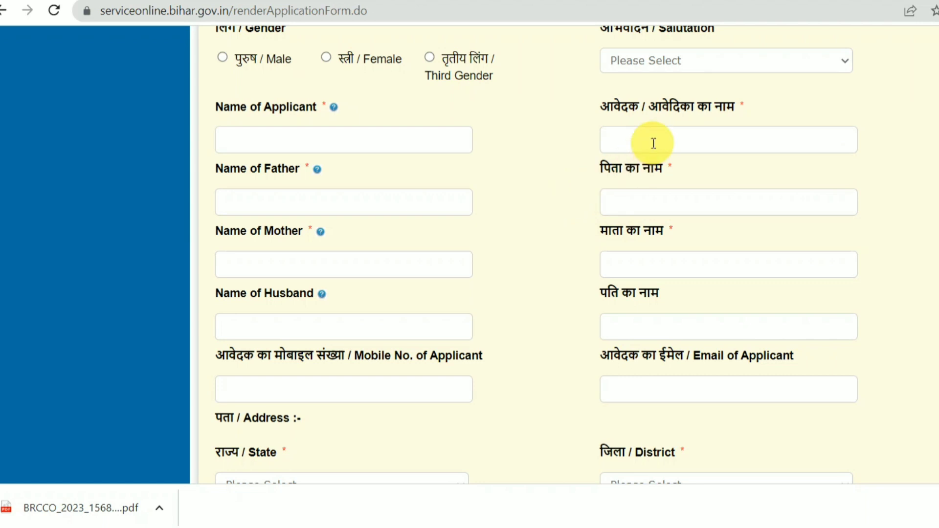
scroll(313, 224, down, 3)
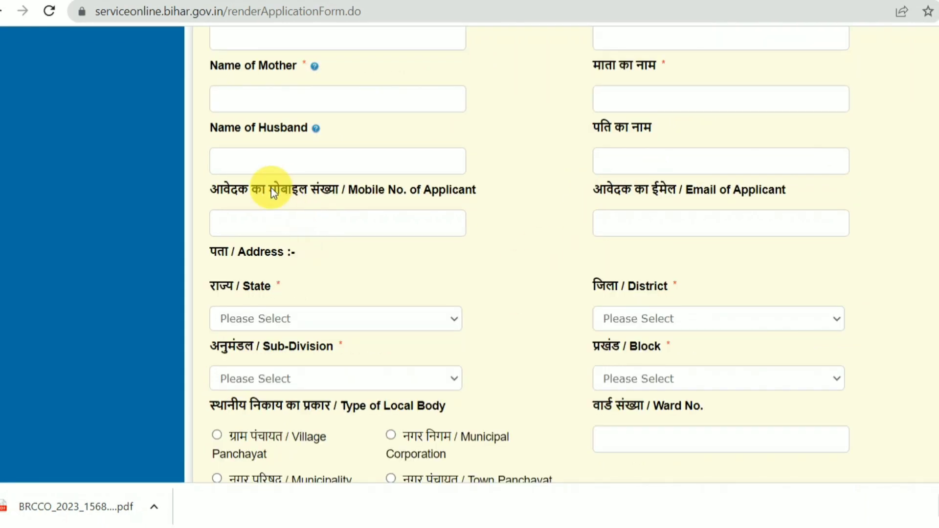
drag(248, 190, 386, 193)
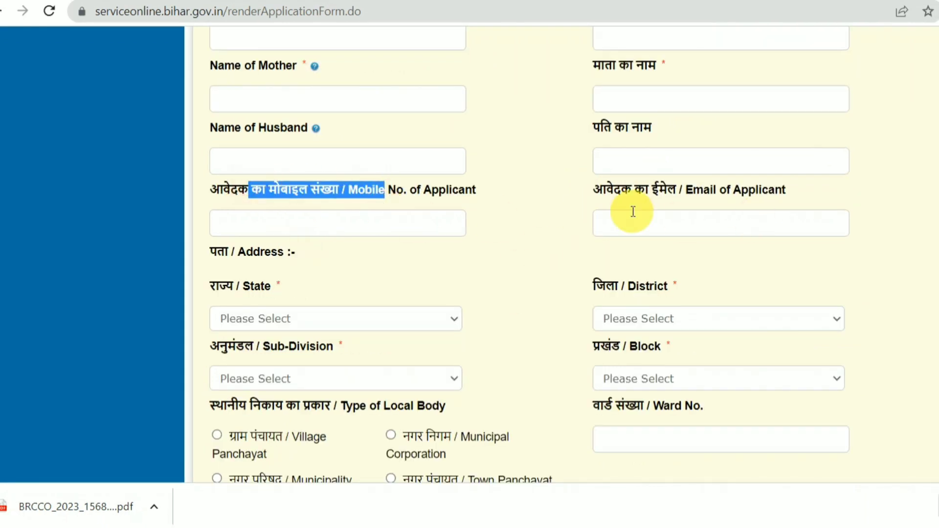
drag(632, 211, 762, 194)
scroll(291, 249, down, 2)
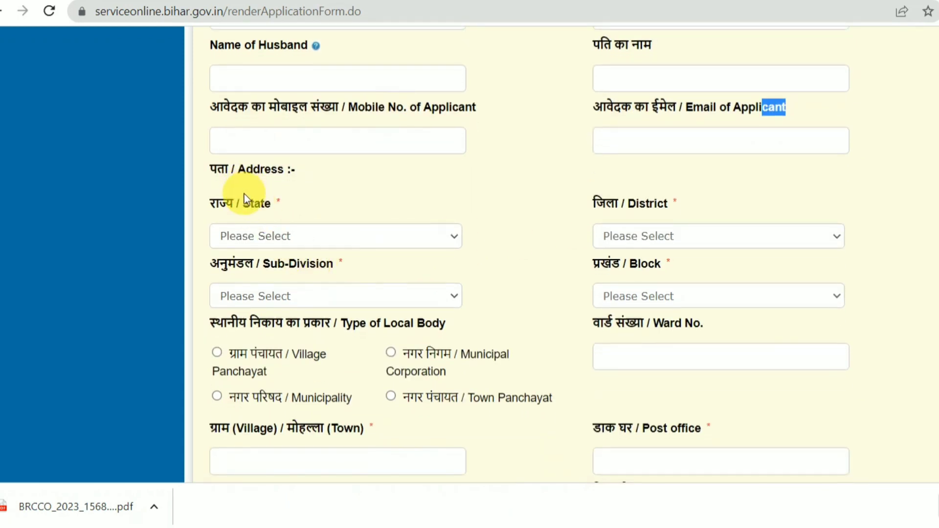
- Set the address to state BIHAR, district GAYA, sub-division GAYA SADAR and block GAYA TOWN
click(398, 236)
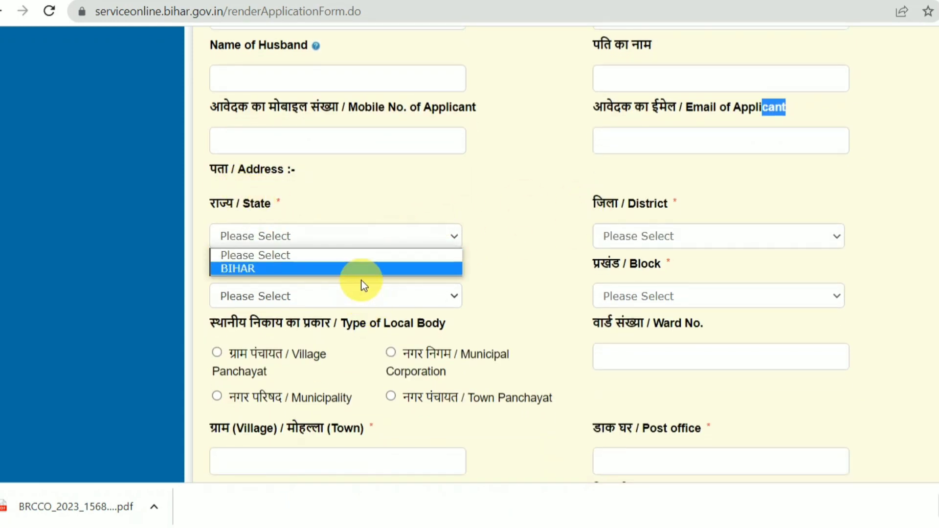
click(367, 268)
click(710, 238)
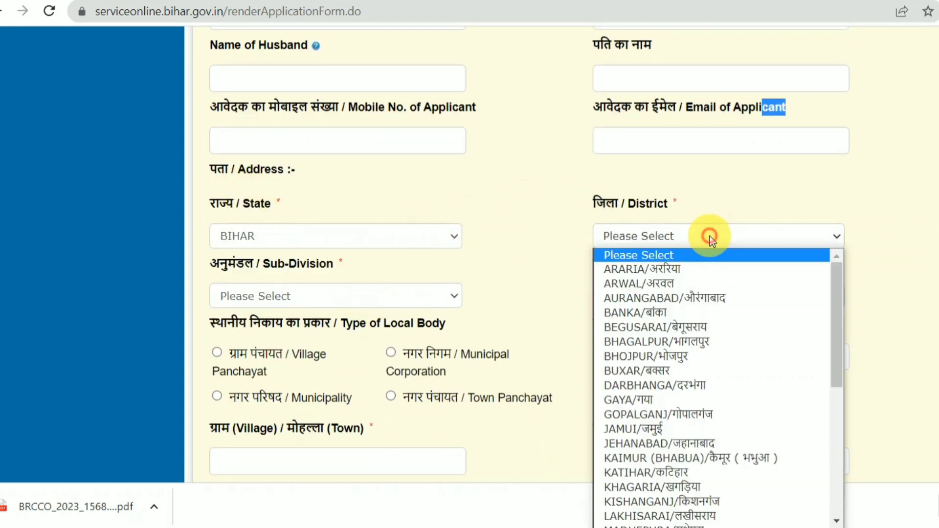
click(659, 404)
click(344, 293)
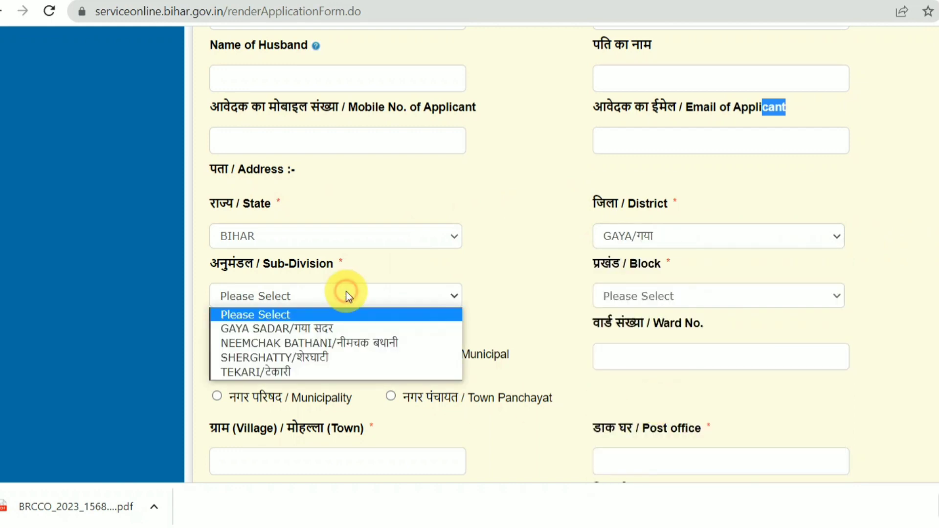
click(338, 331)
click(695, 296)
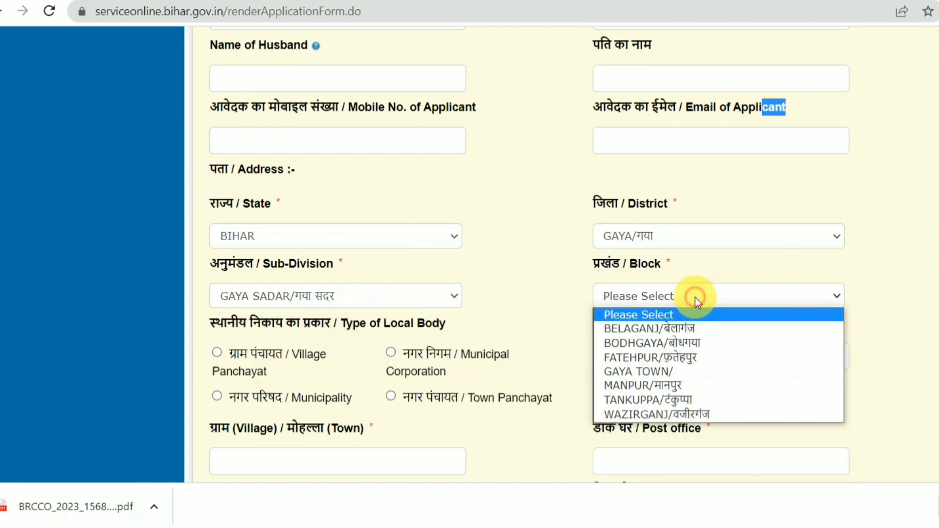
click(671, 378)
- Check the remaining address, photograph and Aadhaar fields, and set the profession to छात्र / Student
scroll(487, 384, down, 4)
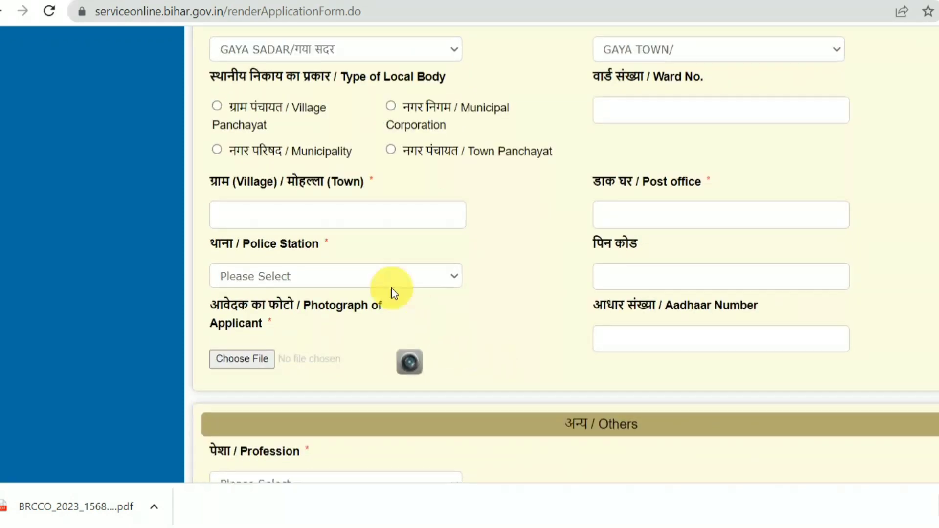
scroll(390, 281, up, 1)
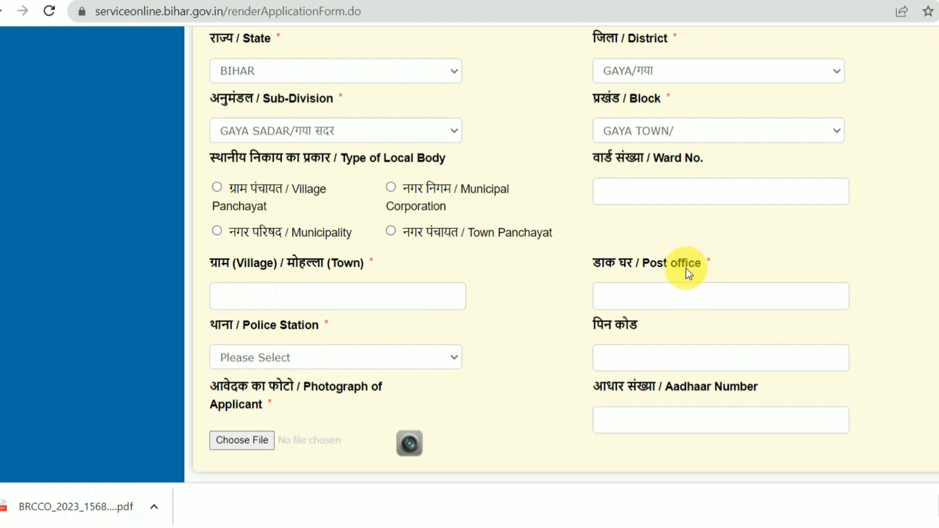
scroll(201, 346, down, 2)
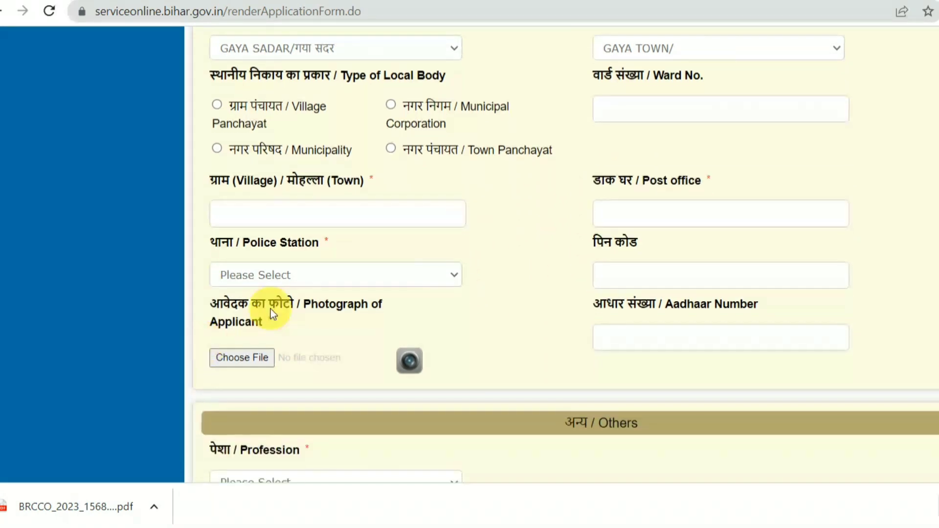
scroll(305, 365, down, 2)
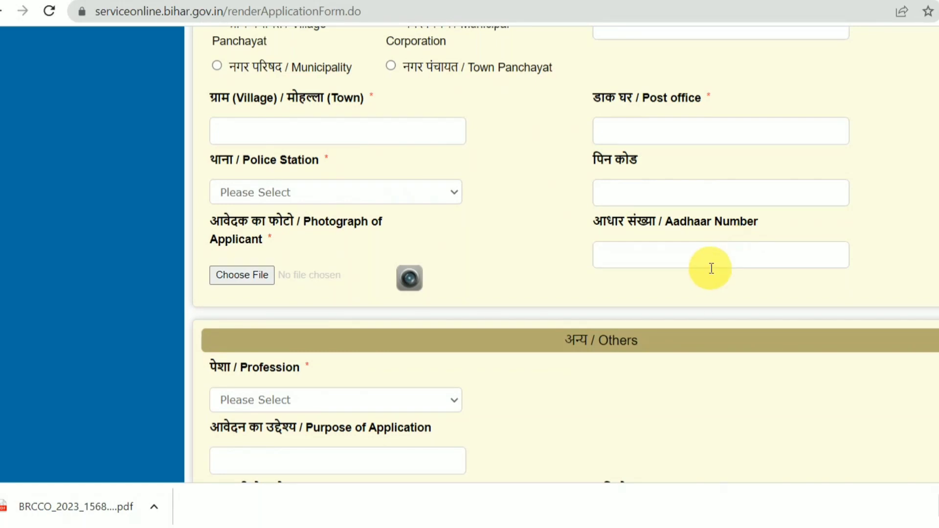
scroll(712, 268, down, 2)
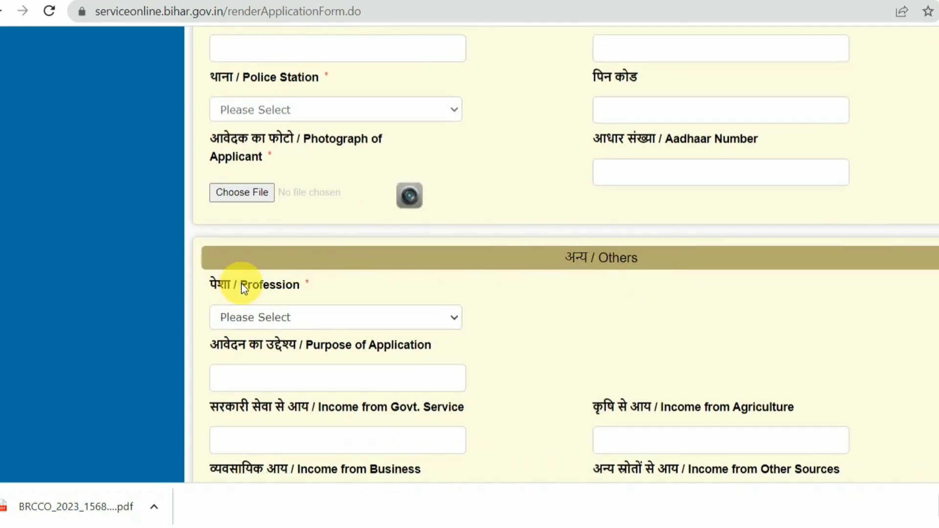
drag(240, 285, 314, 304)
click(313, 316)
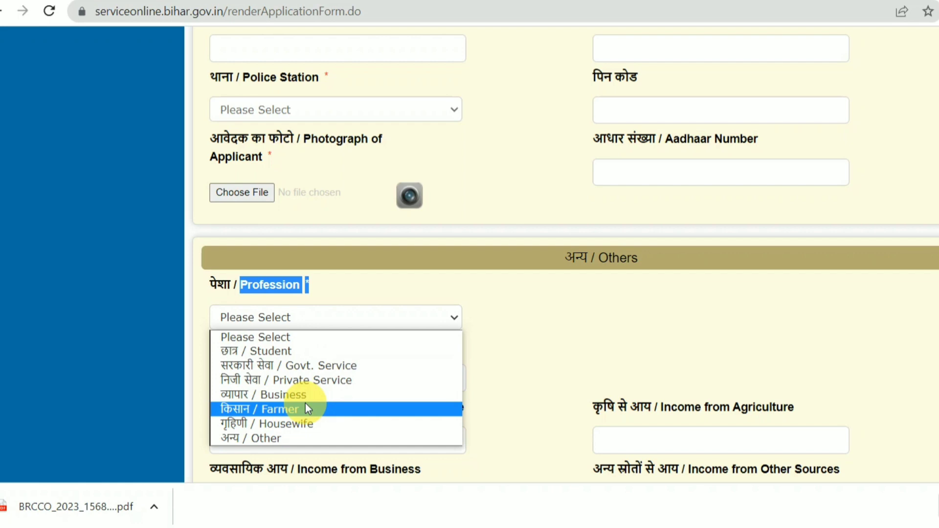
click(312, 352)
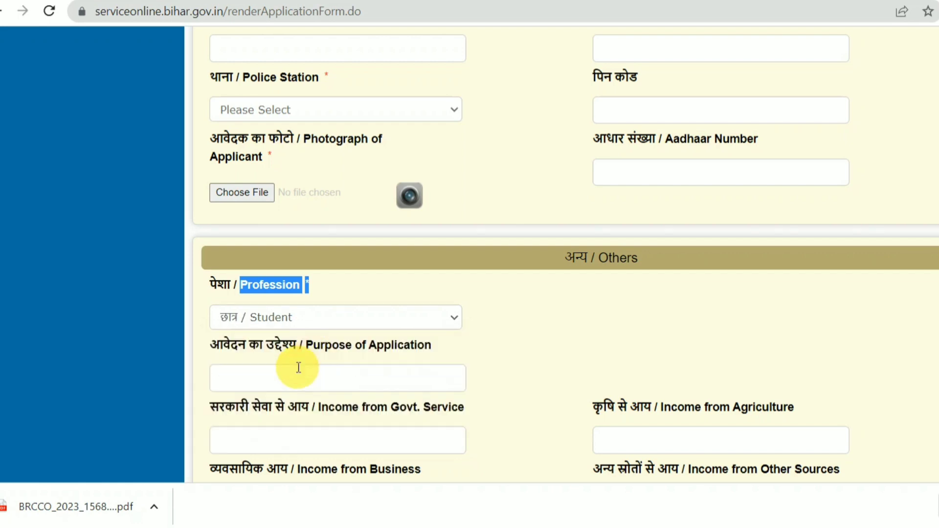
- Check the Purpose of Application field and set Income from Govt. Service to 0
drag(193, 269, 421, 257)
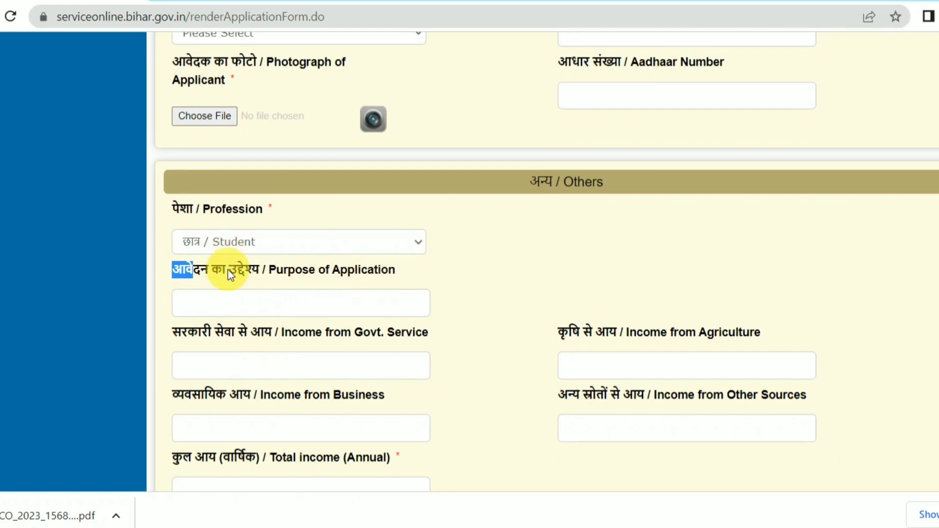
click(212, 297)
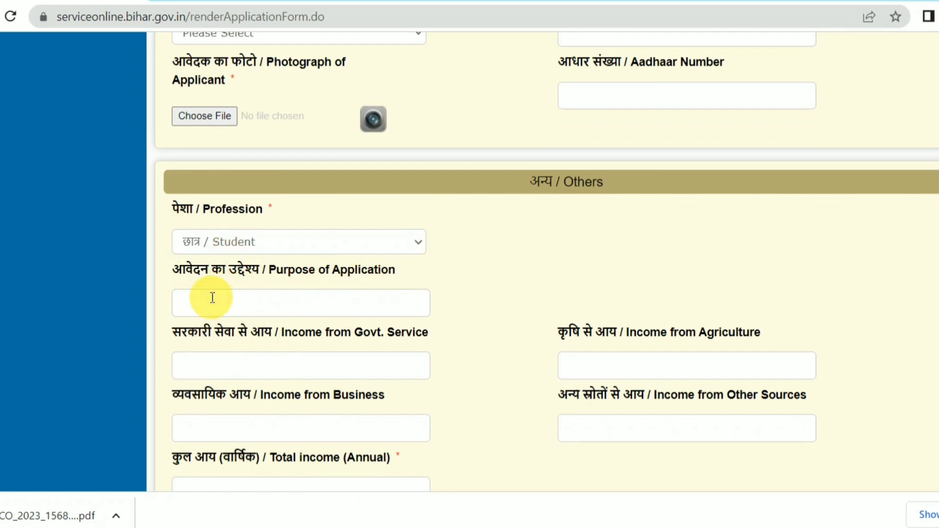
scroll(213, 297, down, 2)
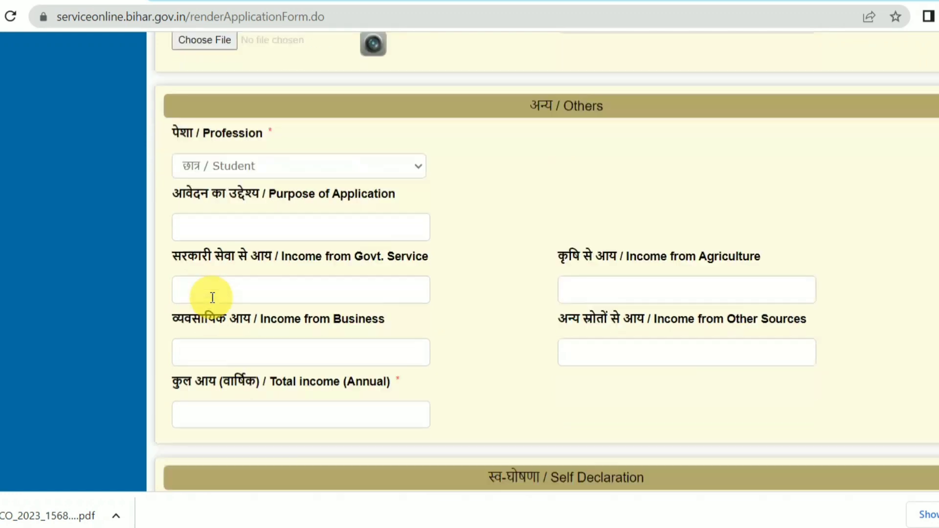
drag(216, 168, 331, 156)
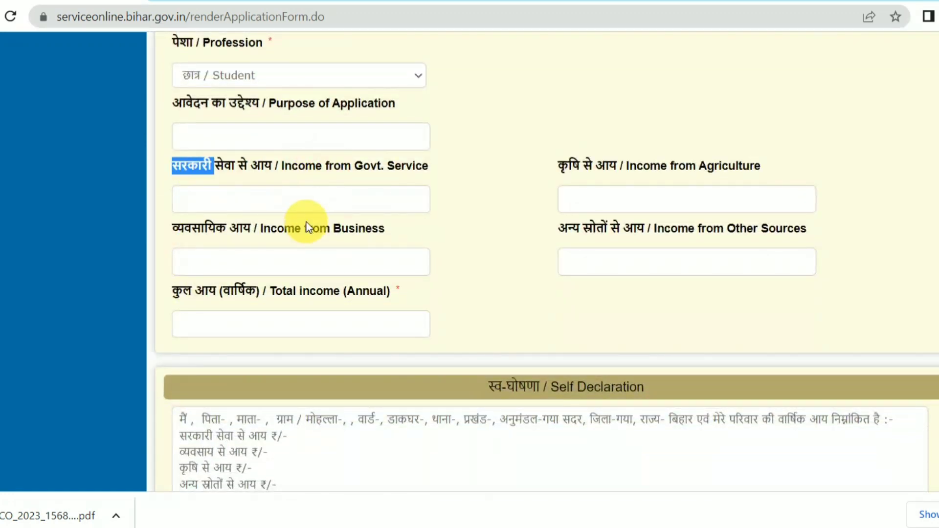
click(311, 200)
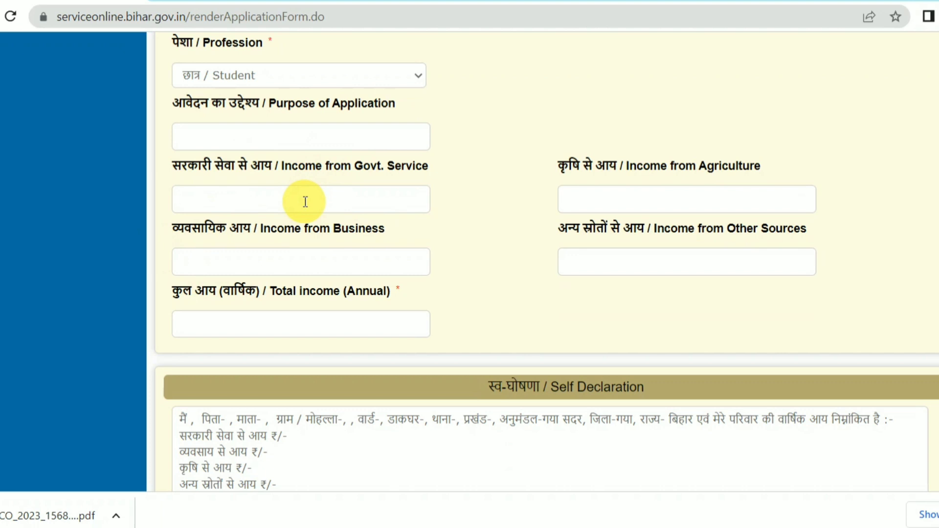
text(0)
- Set Income from Agriculture to 45000
drag(570, 167, 715, 196)
click(669, 197)
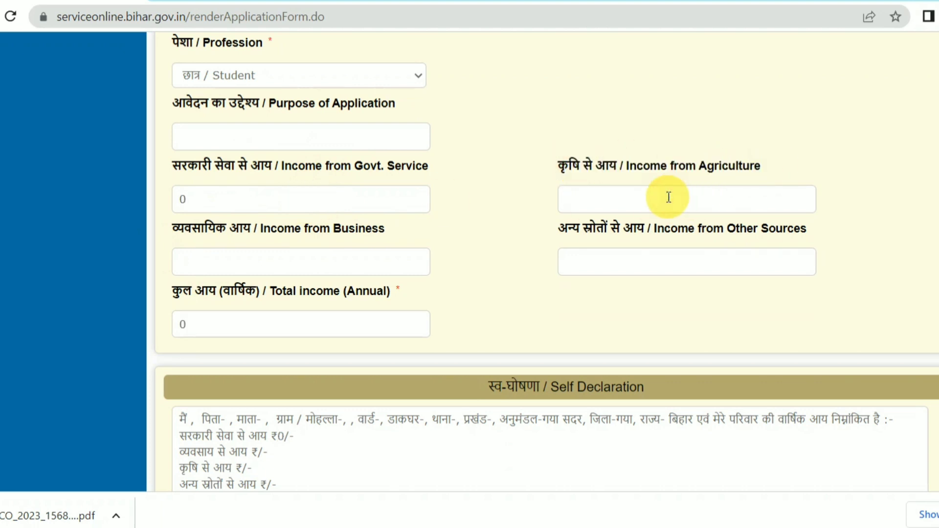
text(4)
key(BackSpace)
text(45000)
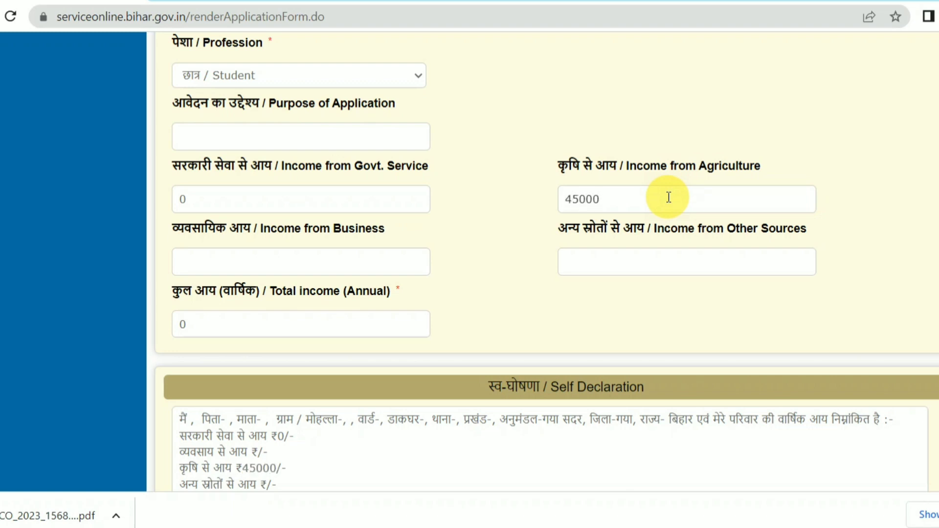
- Set Income from Business to 0
click(298, 262)
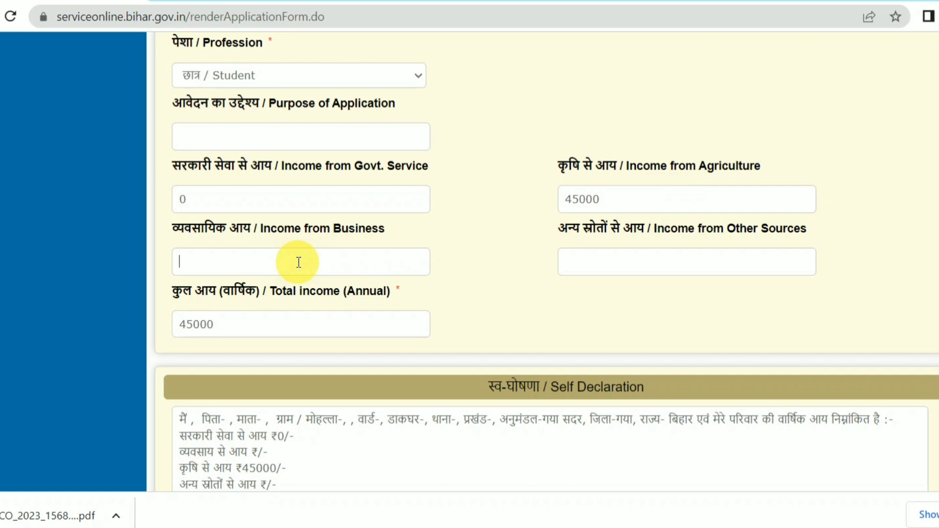
drag(294, 231, 395, 217)
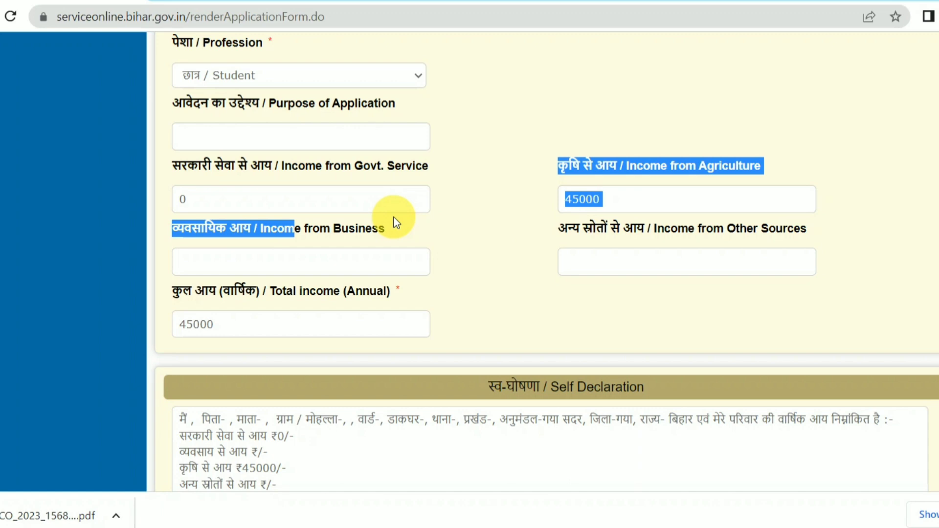
click(362, 253)
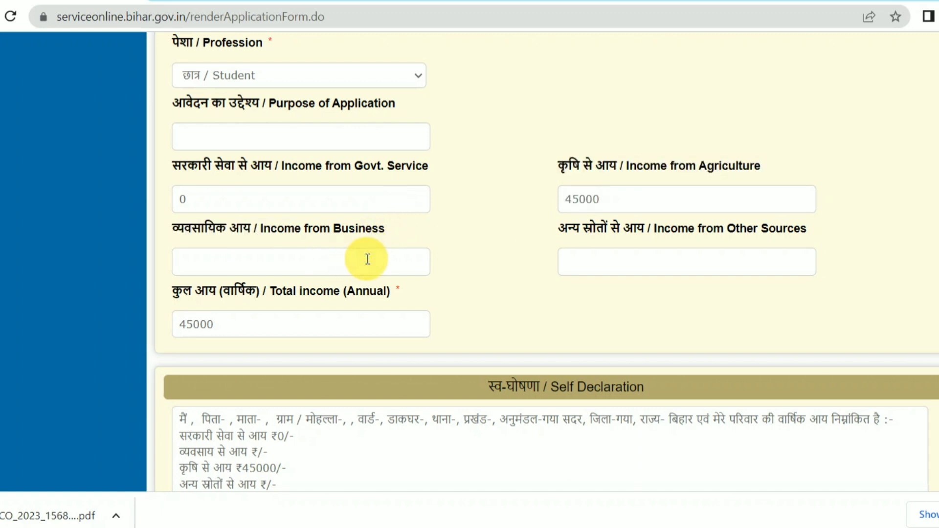
text(0)
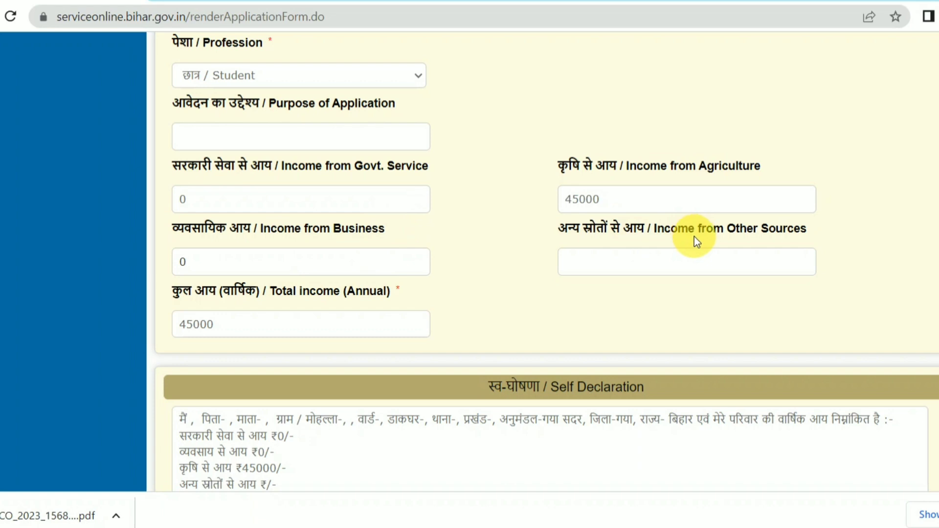
- Set Income from Other Sources to 450 and proceed through the word verification to the application preview
click(627, 259)
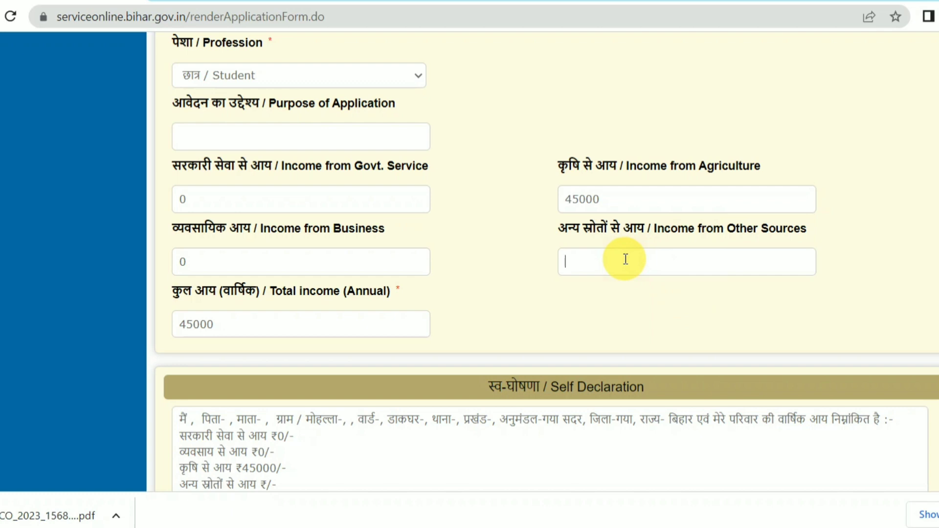
text(450)
scroll(559, 290, down, 15)
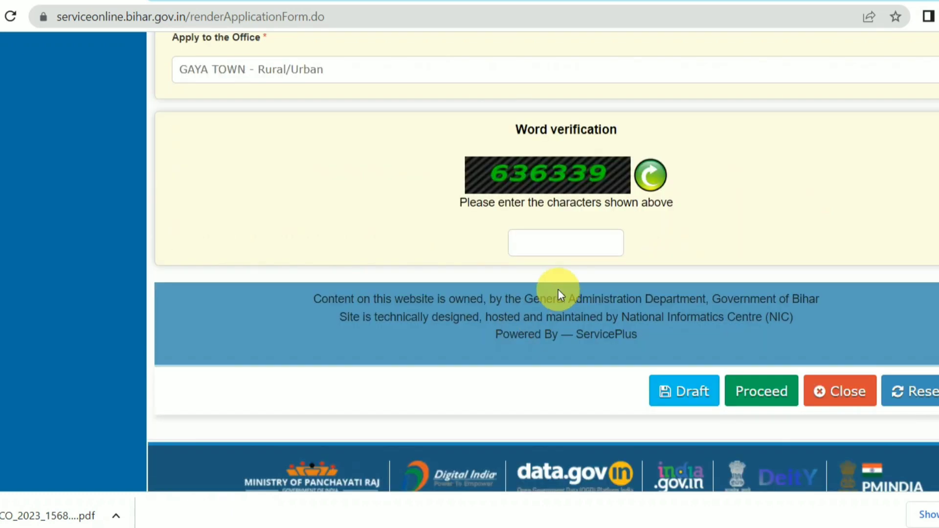
click(549, 242)
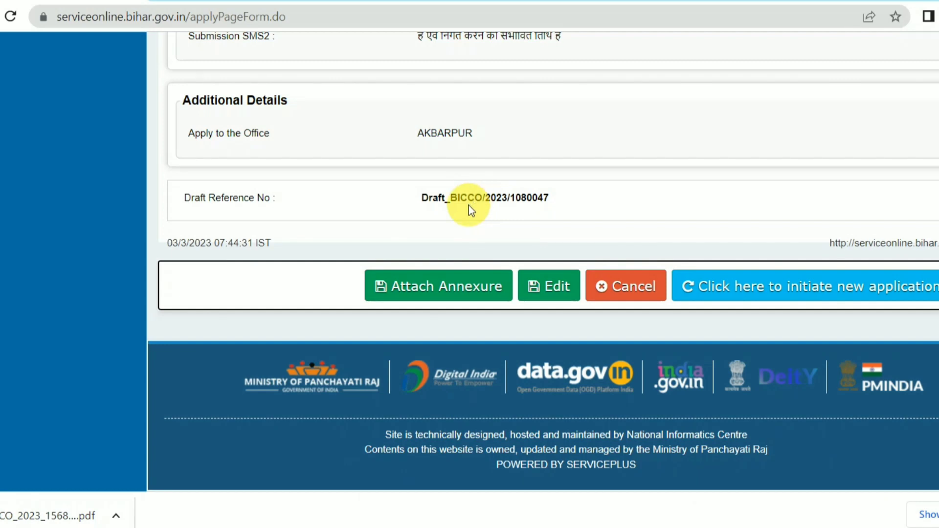
- Attach आधार कार्ड as the document enclosure for the income certificate application and save the annexure
click(425, 300)
click(560, 304)
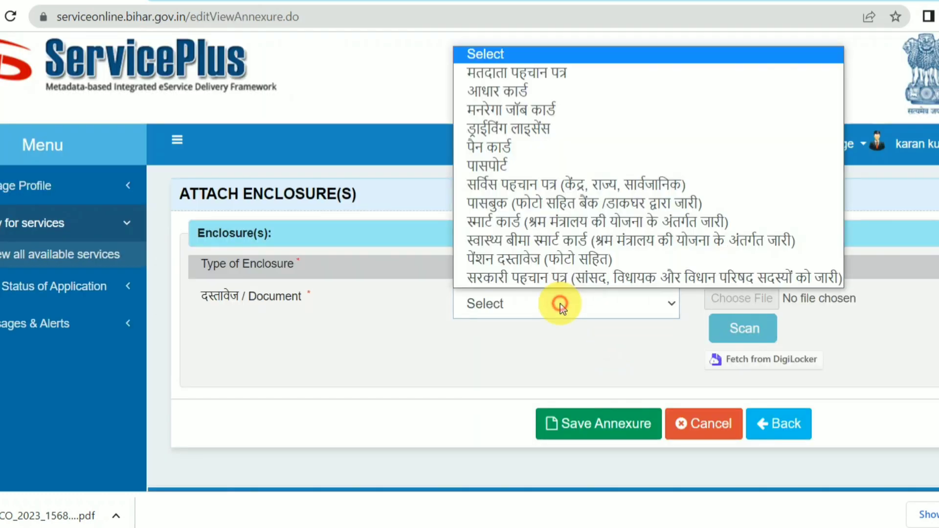
click(587, 91)
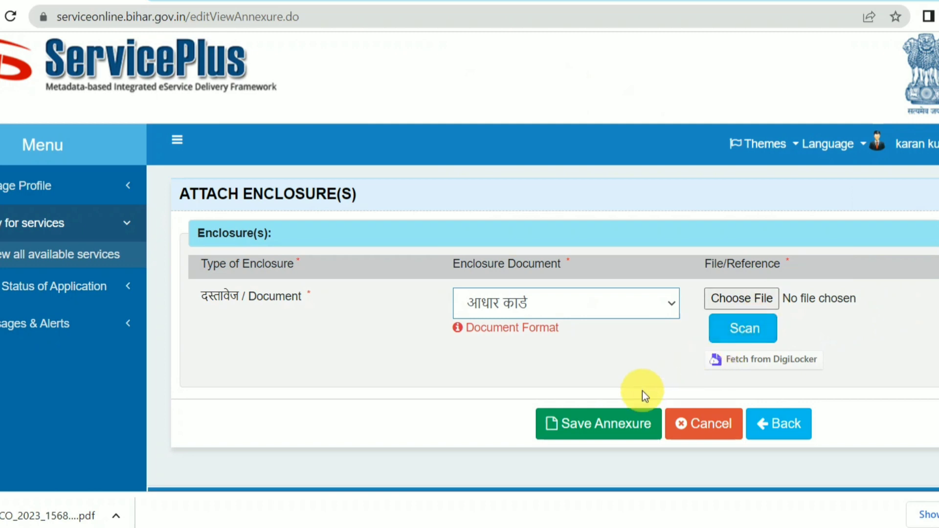
click(604, 426)
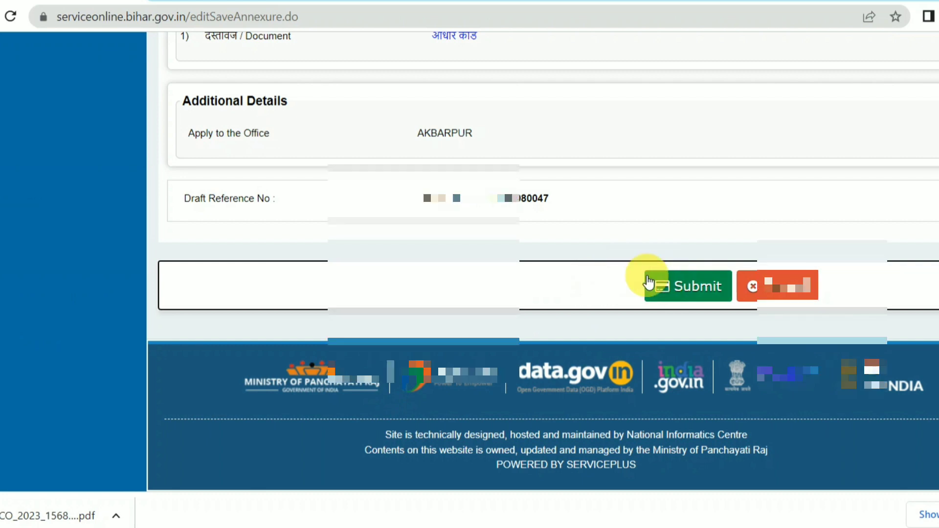
- Submit the income certificate application and export its acknowledgement to PDF
click(663, 283)
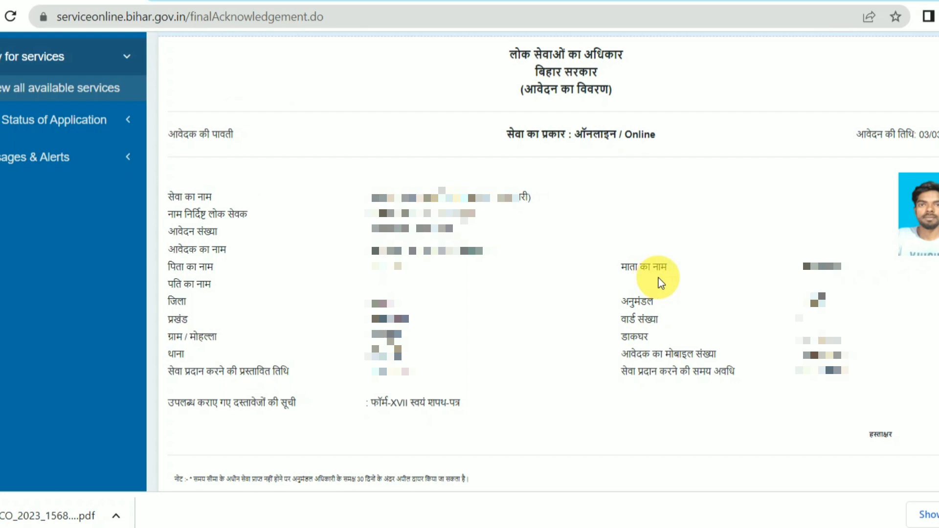
scroll(659, 277, down, 15)
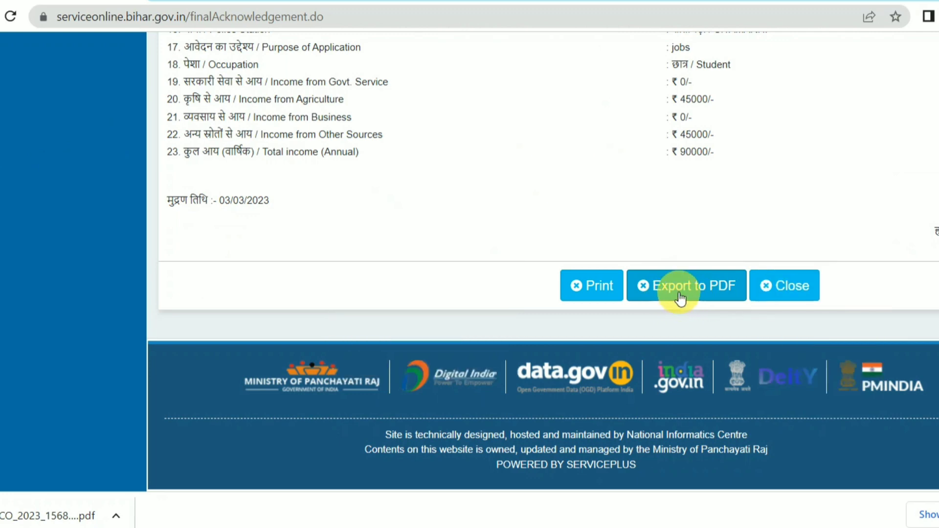
click(680, 297)
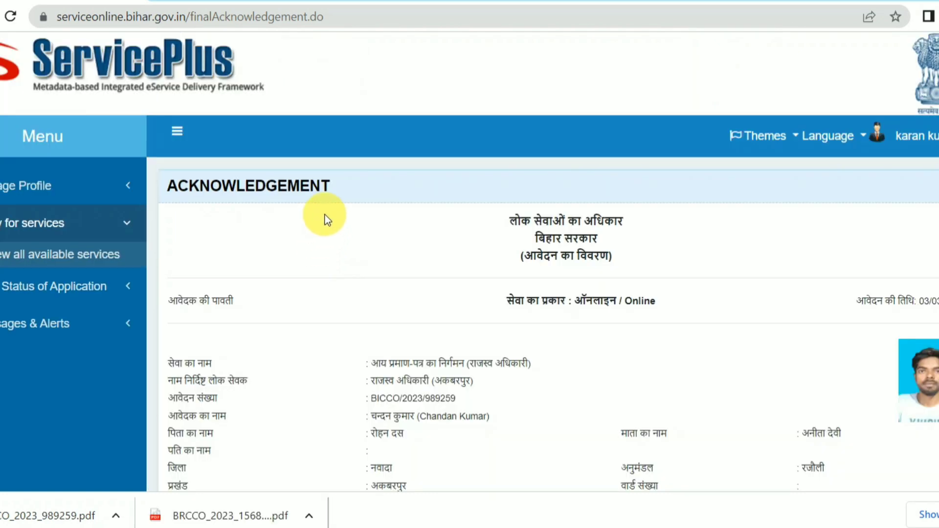
- Search all available services for "cast" and open the application for Issuance of Caste Certificate at RO level
click(85, 263)
click(858, 280)
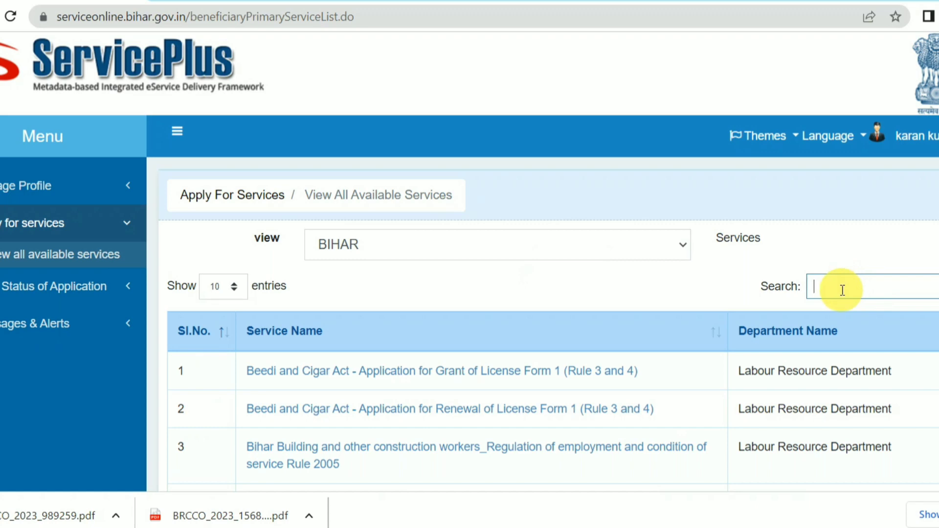
text(cast)
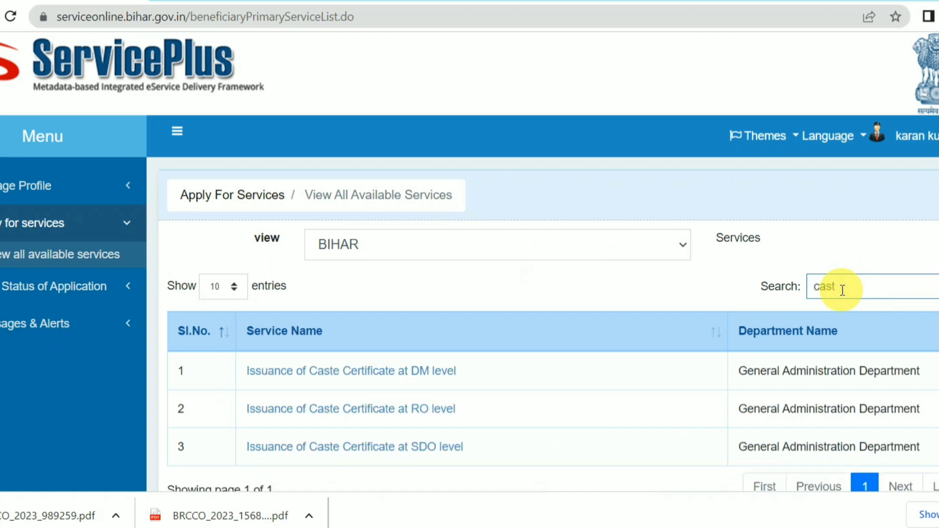
click(376, 411)
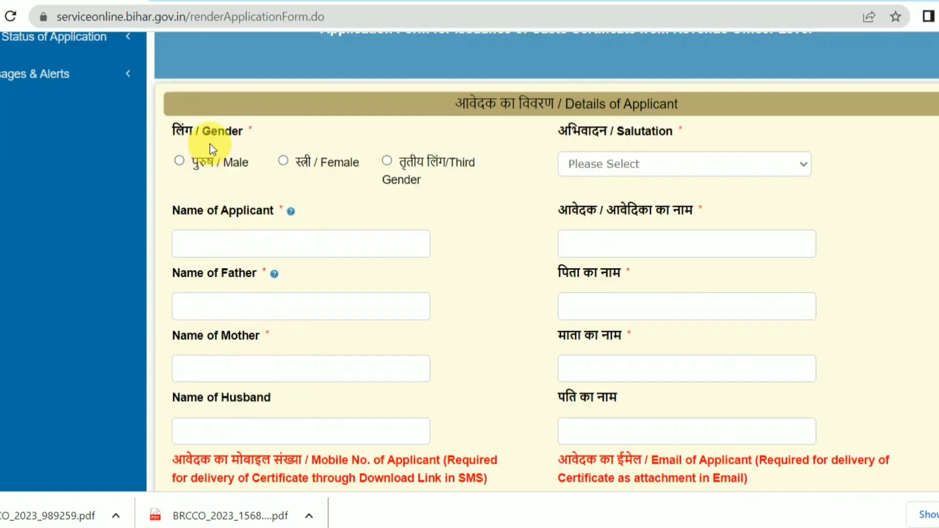
- Review the caste form's applicant fields, from gender, salutation and names through the permanent and present addresses to the photograph
drag(202, 131, 361, 134)
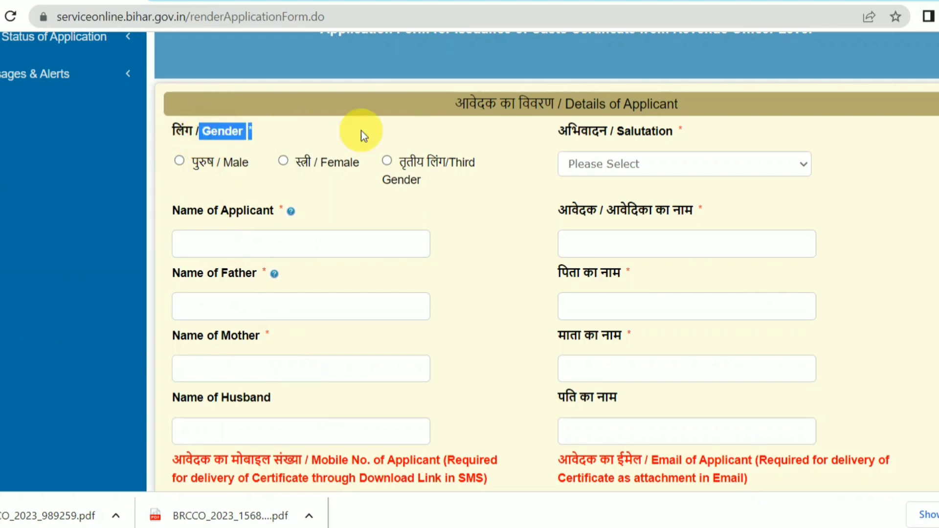
drag(615, 134, 641, 132)
scroll(342, 220, down, 2)
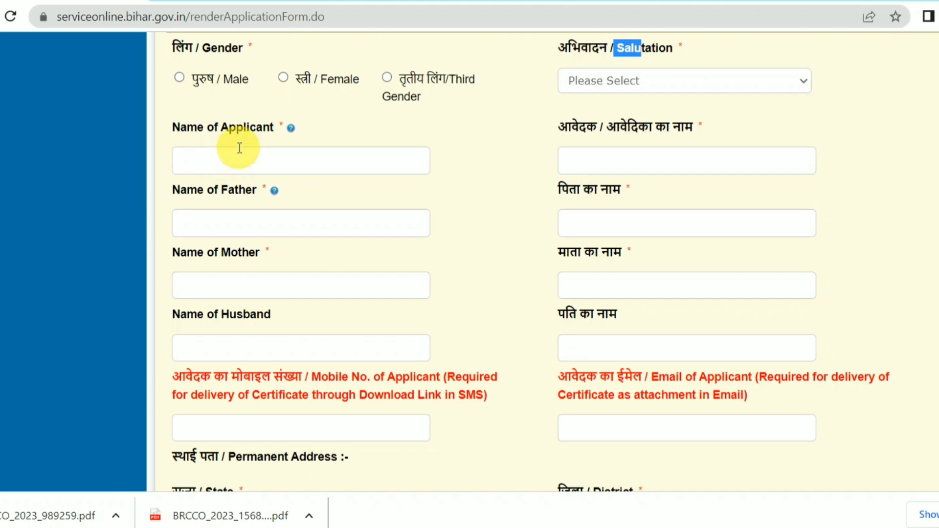
scroll(242, 166, down, 5)
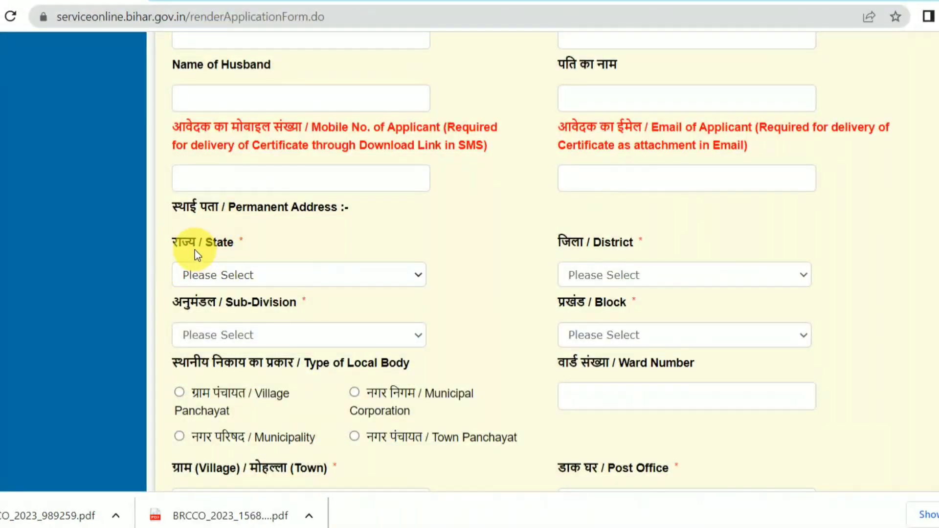
drag(194, 251, 271, 248)
drag(585, 245, 643, 243)
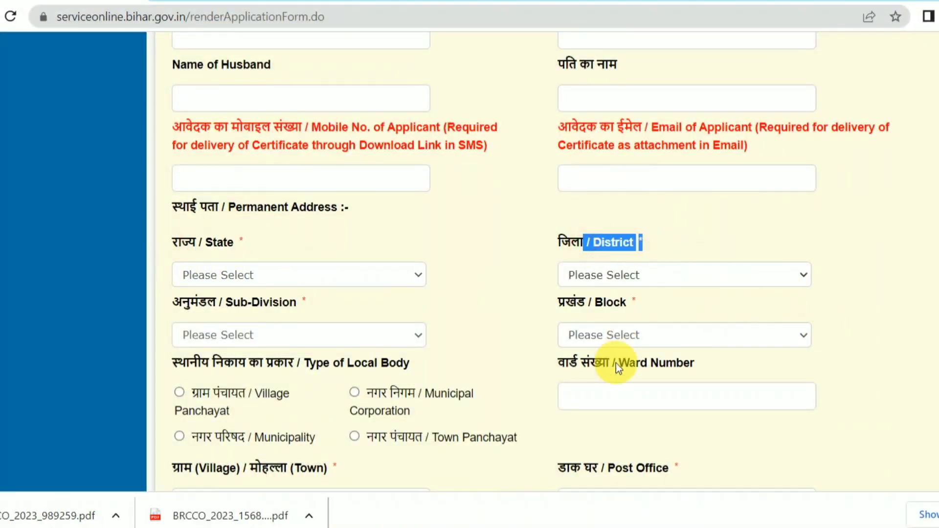
scroll(605, 297, down, 3)
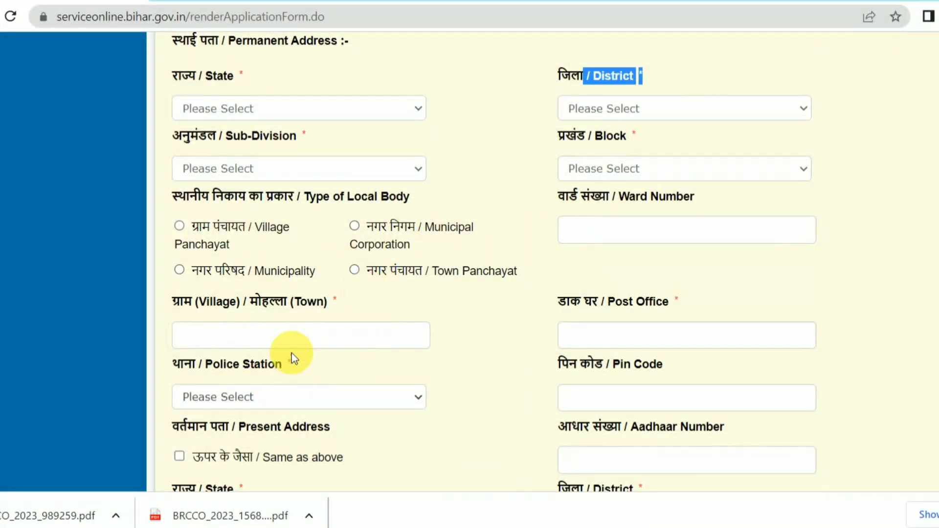
drag(215, 302, 324, 305)
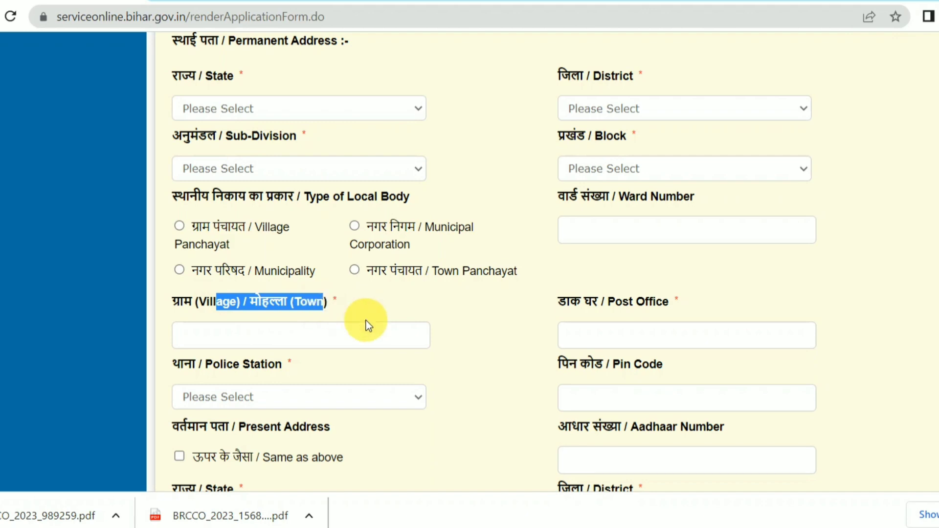
scroll(671, 255, down, 2)
drag(593, 219, 671, 230)
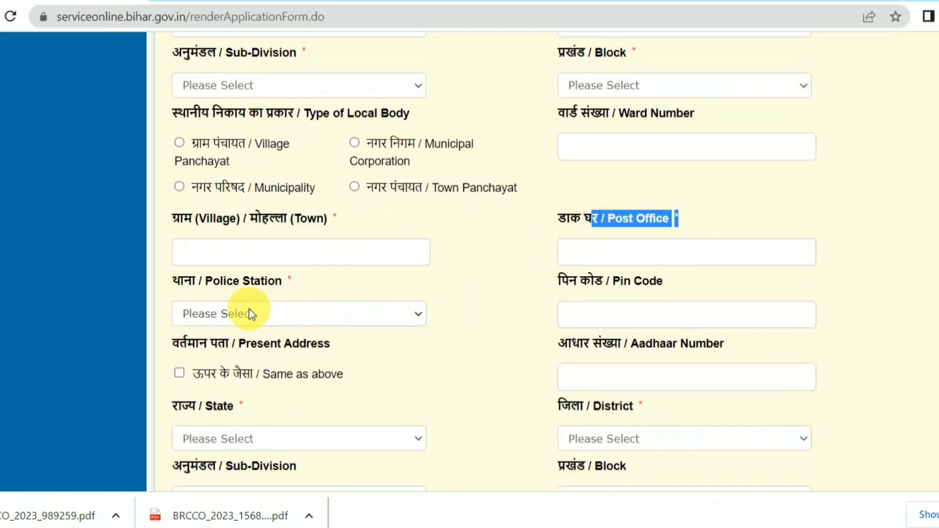
click(228, 279)
drag(227, 279, 266, 280)
drag(634, 281, 661, 283)
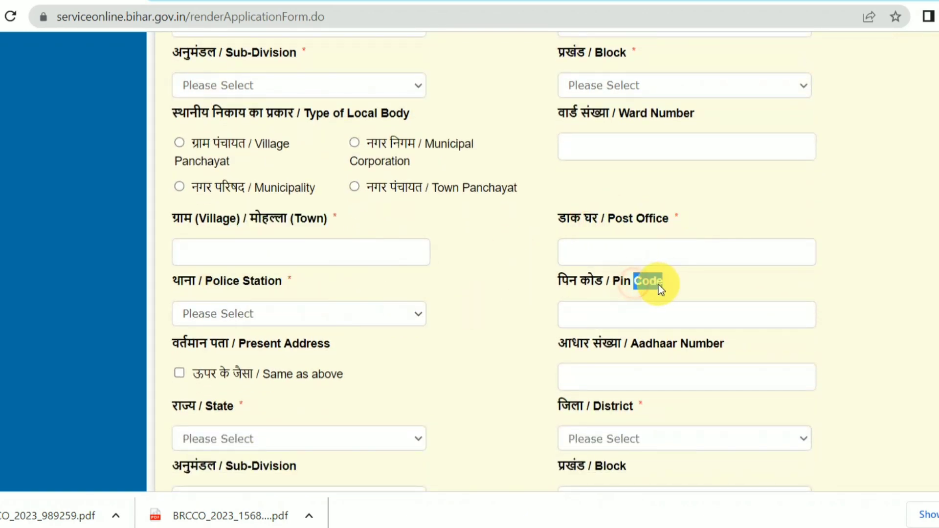
scroll(278, 302, down, 2)
drag(239, 261, 322, 258)
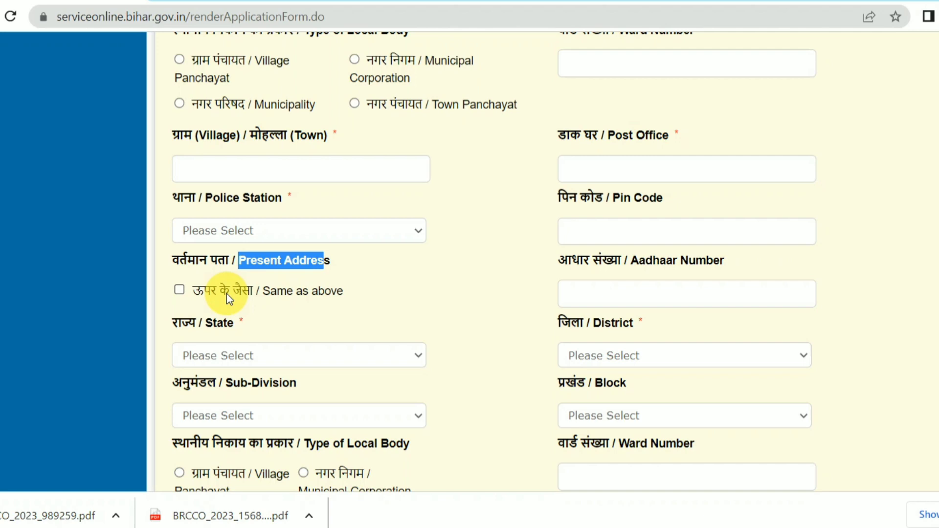
scroll(227, 294, down, 6)
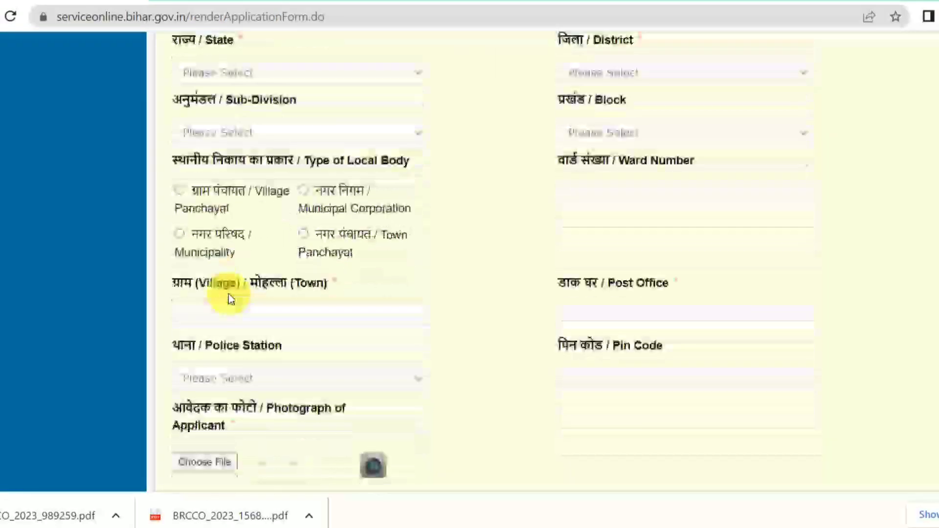
scroll(231, 294, down, 4)
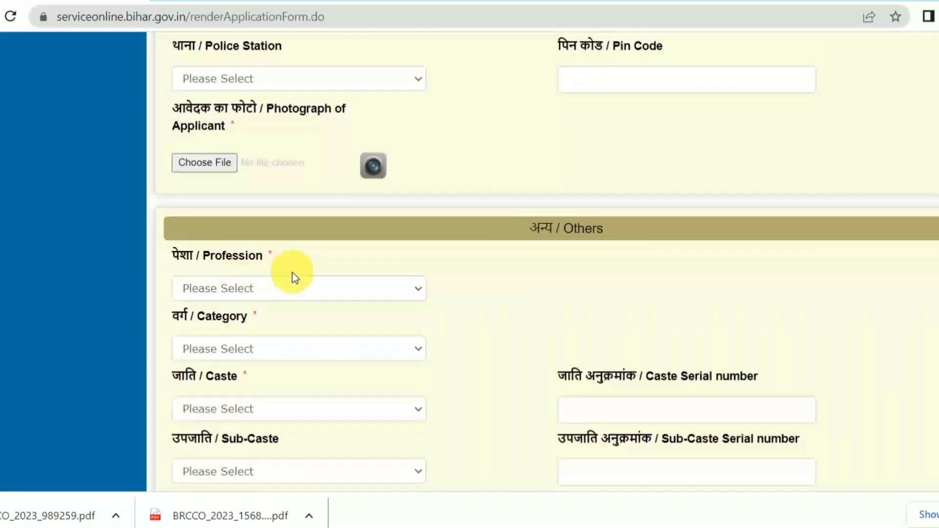
- Set the profession to छात्र / Student and the category to पिछड़ा वर्ग (अनुसूची-2)
drag(216, 256, 262, 255)
click(247, 292)
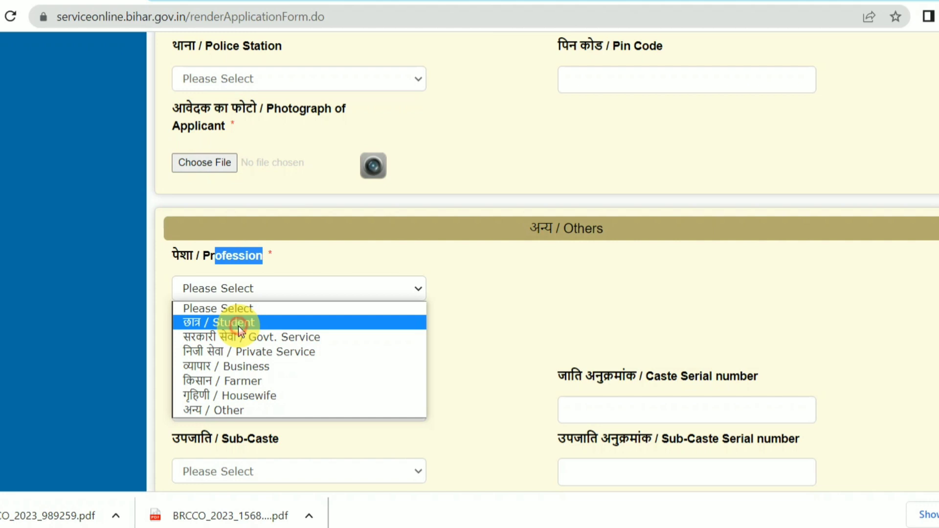
click(239, 327)
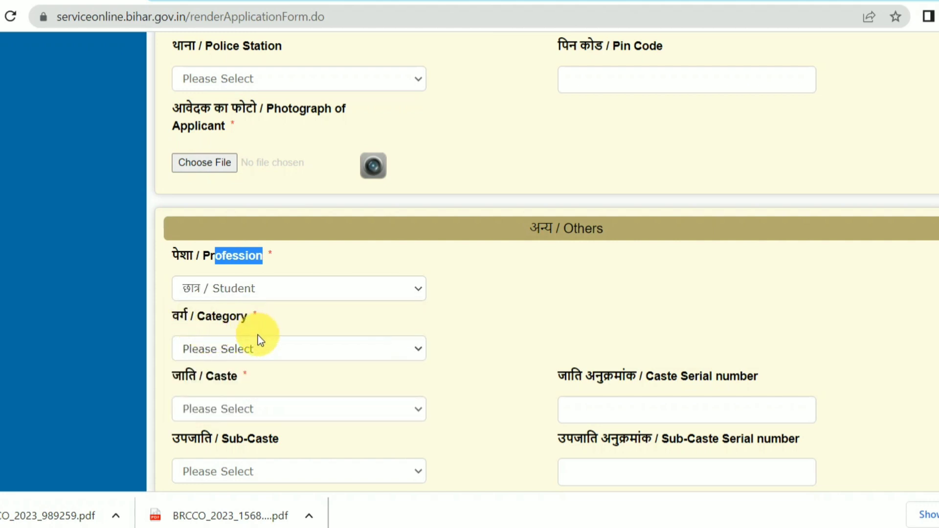
click(263, 348)
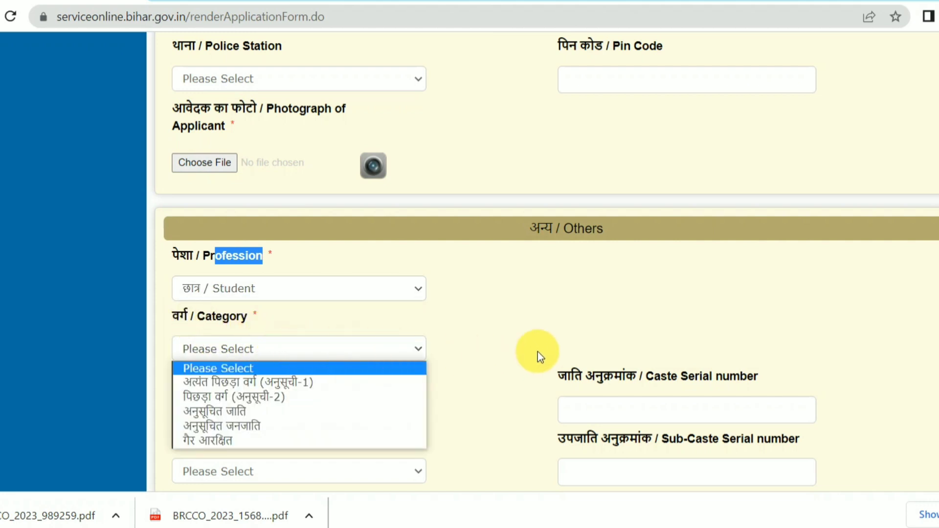
click(318, 395)
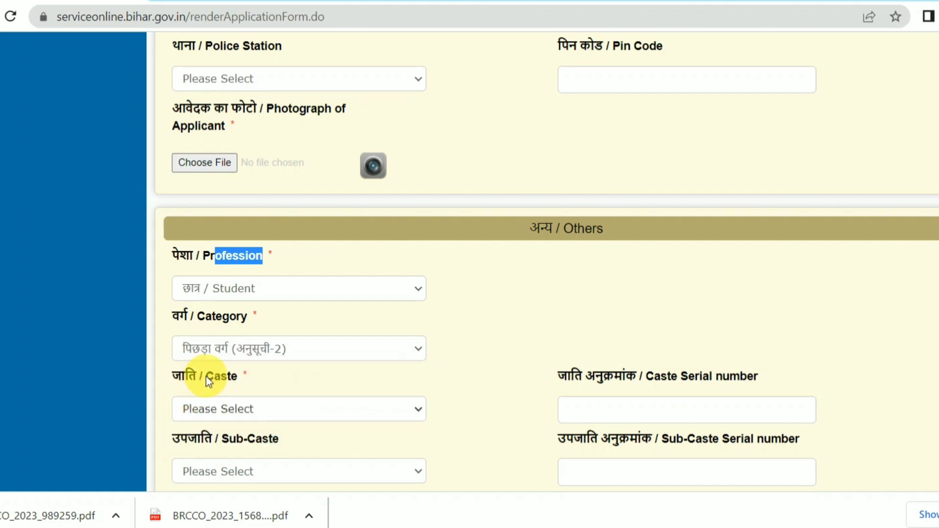
- Choose Yadav / यादव as the caste
drag(207, 377, 263, 400)
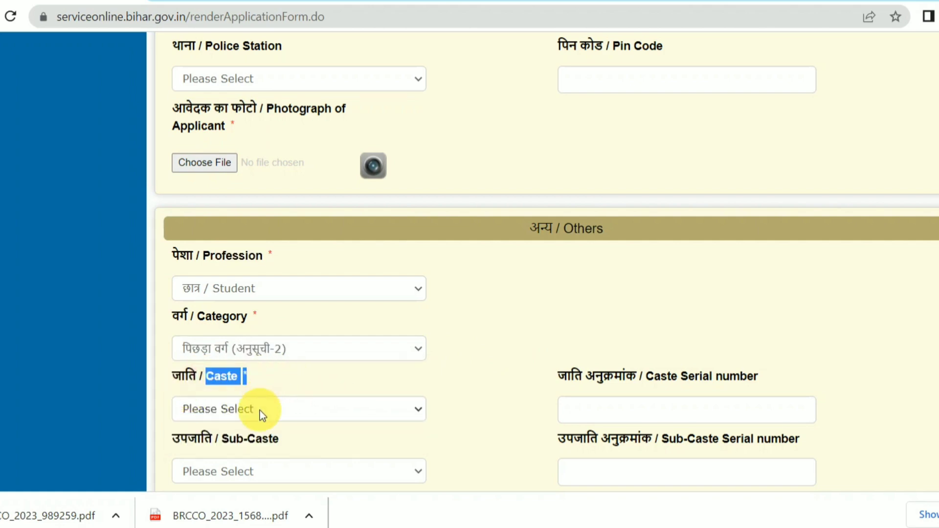
click(260, 410)
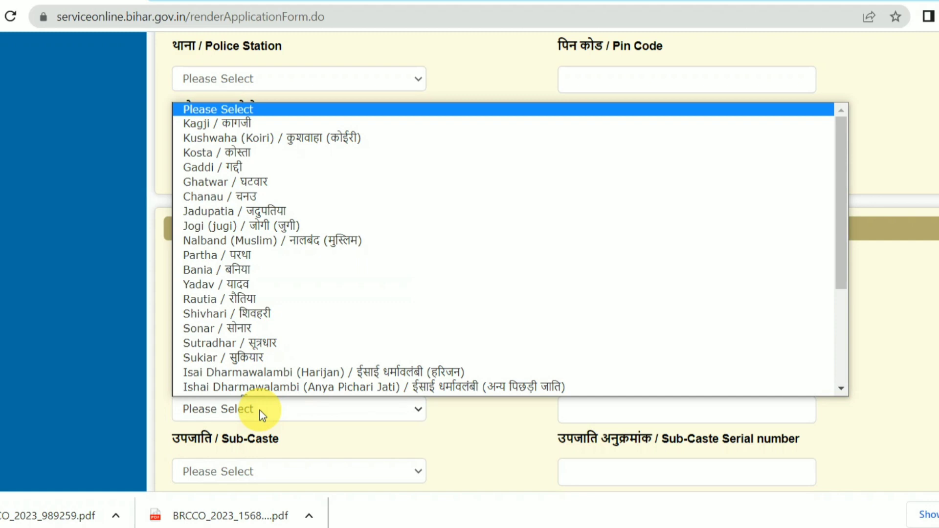
click(260, 284)
- Choose Gwala / ग्वाला as the sub-caste
scroll(301, 377, down, 1)
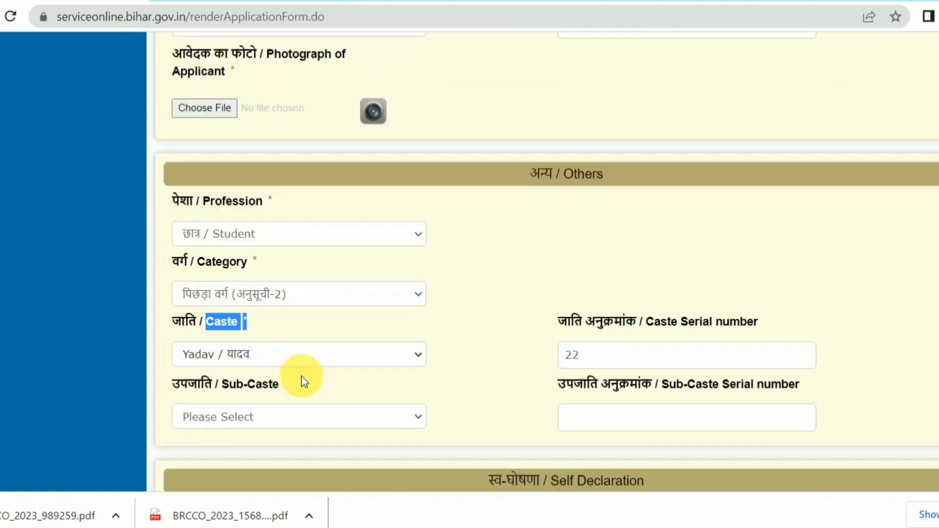
scroll(301, 376, down, 2)
click(287, 296)
click(247, 332)
scroll(660, 287, down, 1)
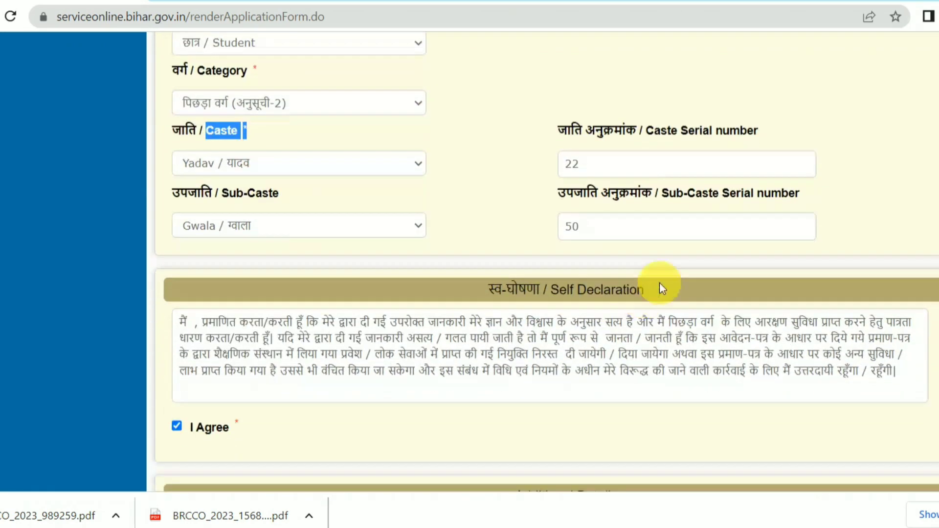
scroll(587, 269, down, 2)
drag(212, 105, 314, 107)
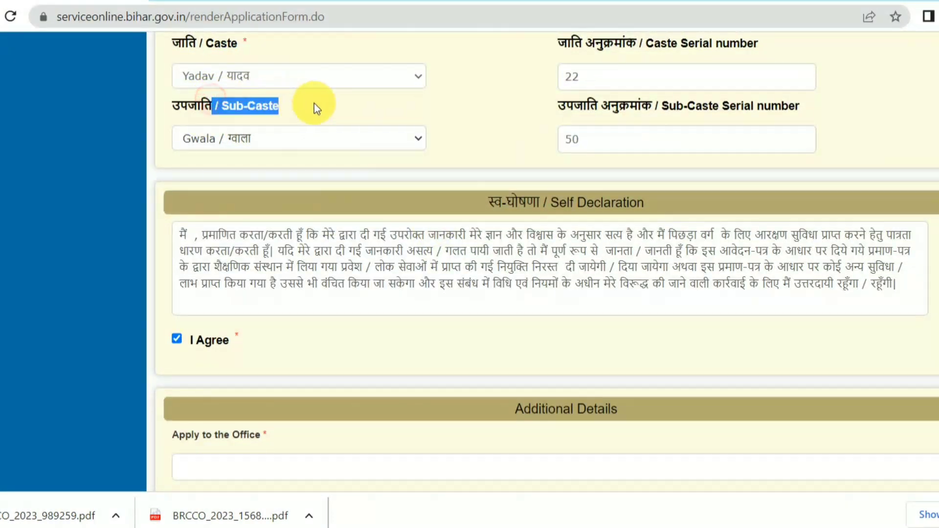
click(299, 142)
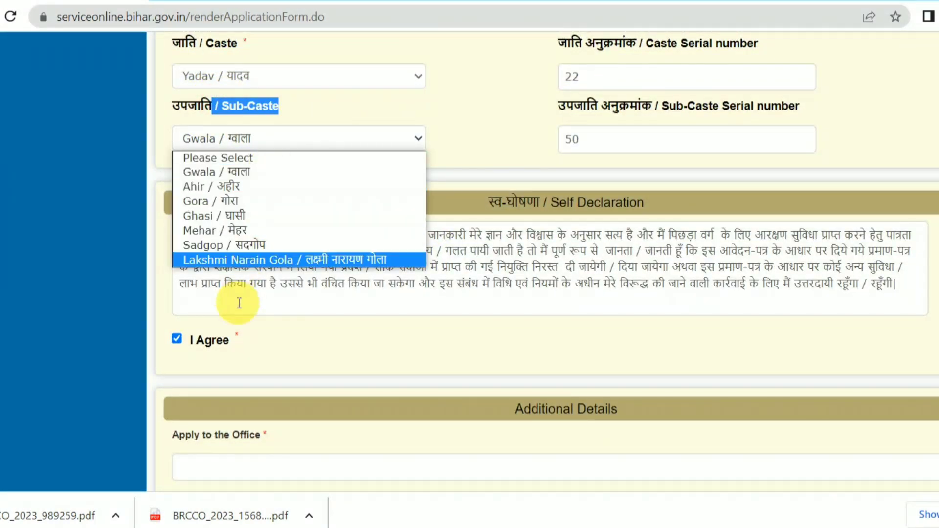
click(258, 173)
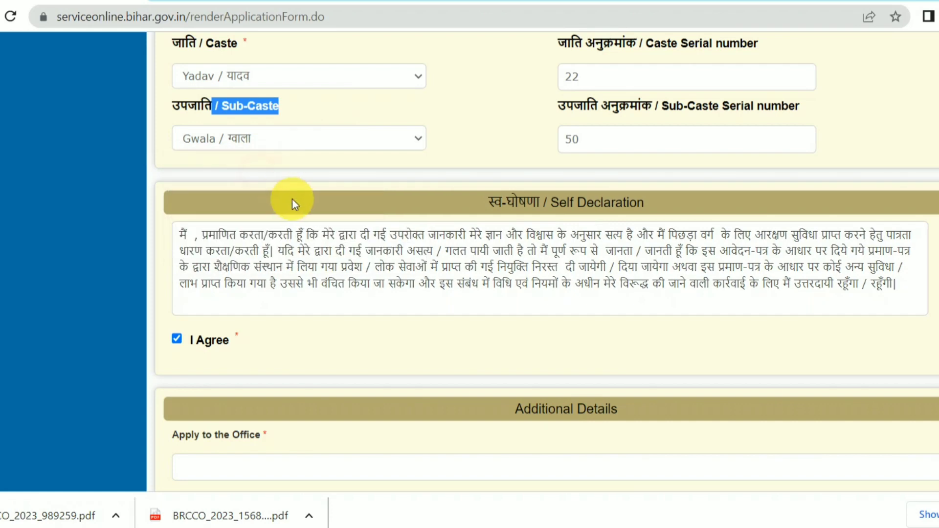
- Complete the word verification and proceed to the caste certificate application preview
scroll(295, 199, down, 5)
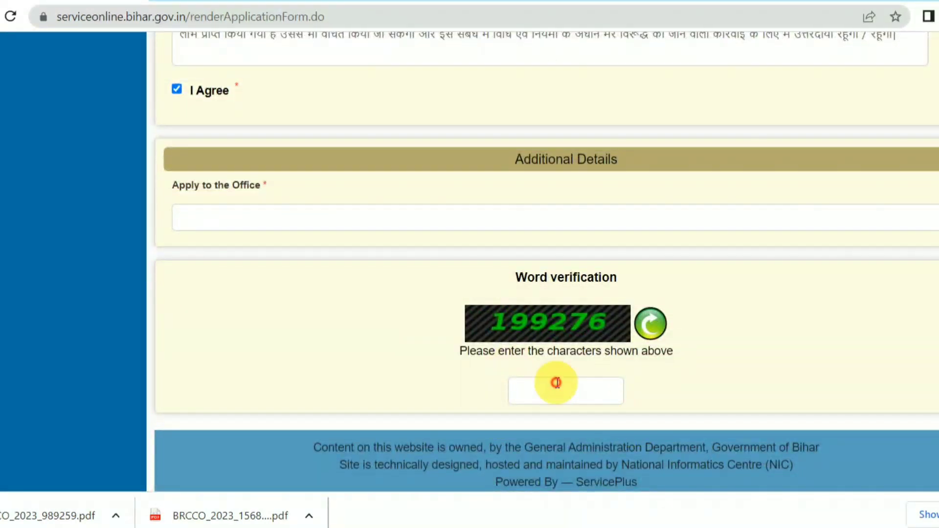
click(556, 383)
scroll(603, 372, down, 3)
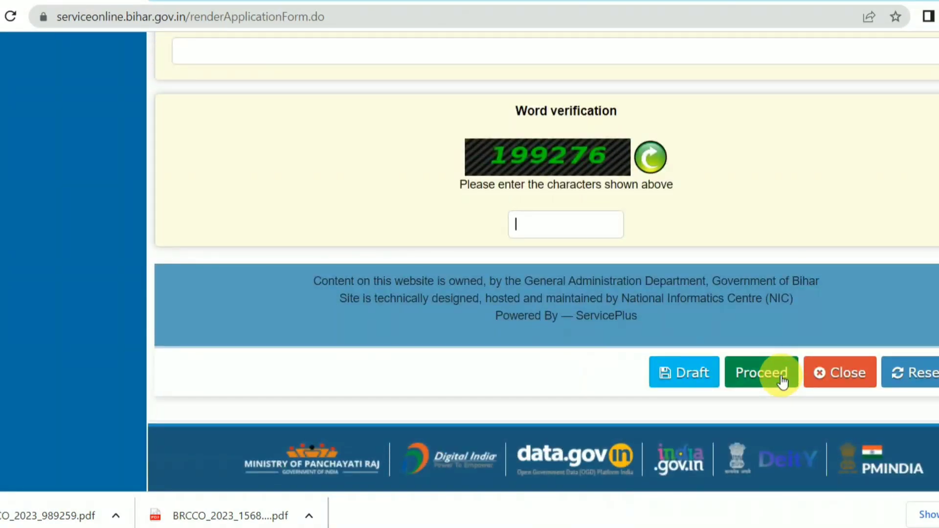
click(782, 377)
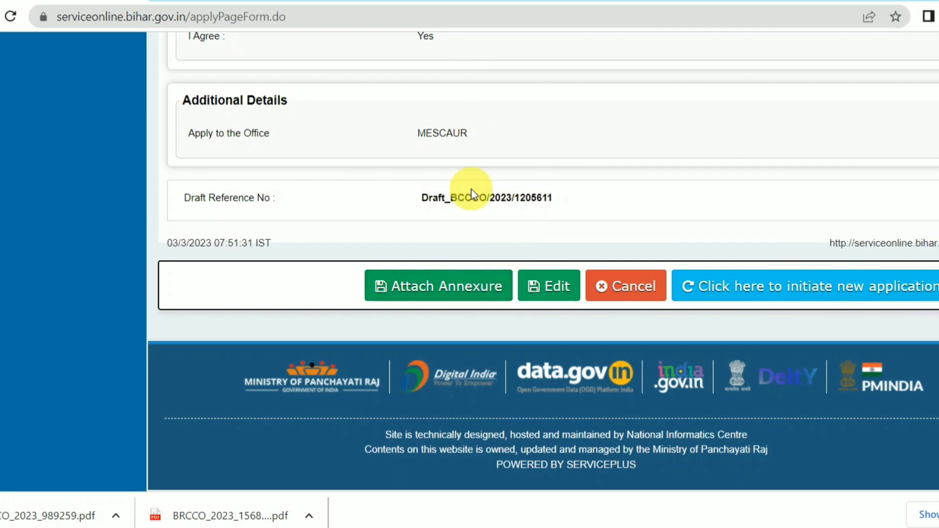
- Attach an आधार कार्ड file as the caste application's enclosure, save the annexure and submit the application
click(462, 293)
click(519, 305)
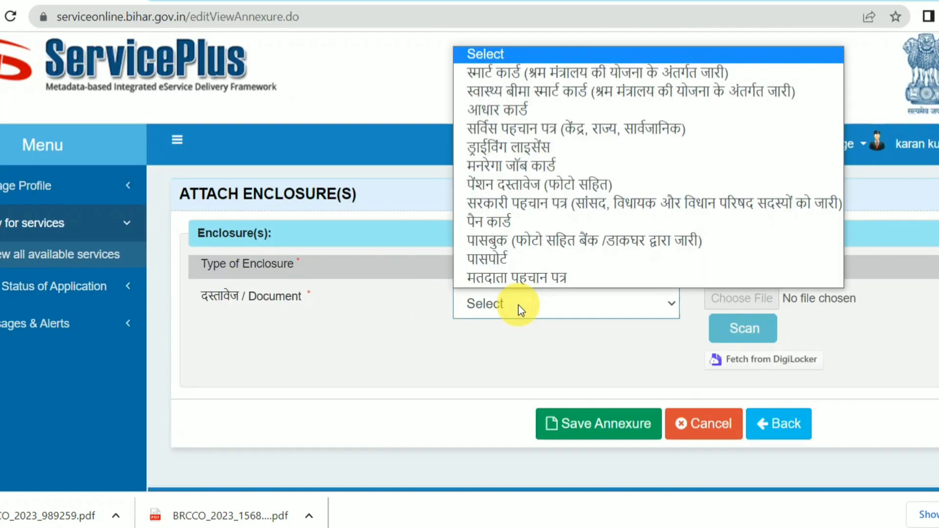
click(501, 111)
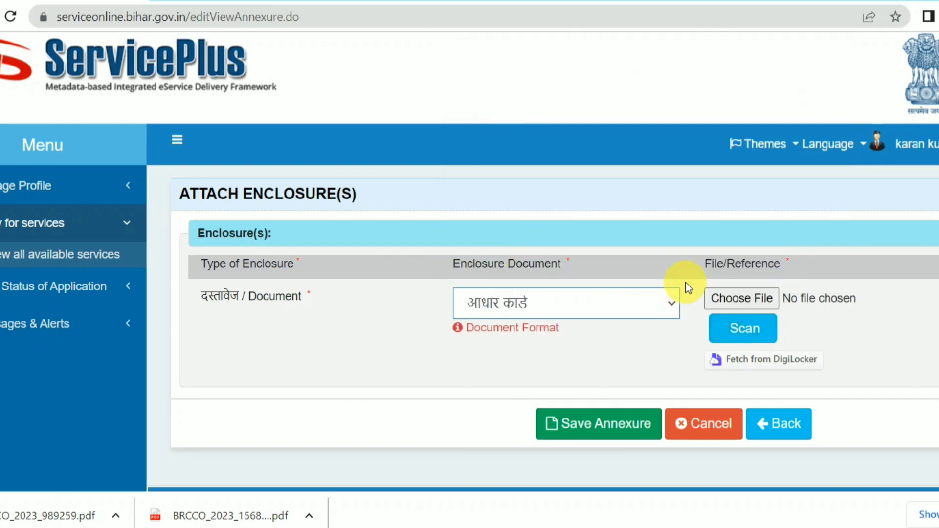
click(747, 303)
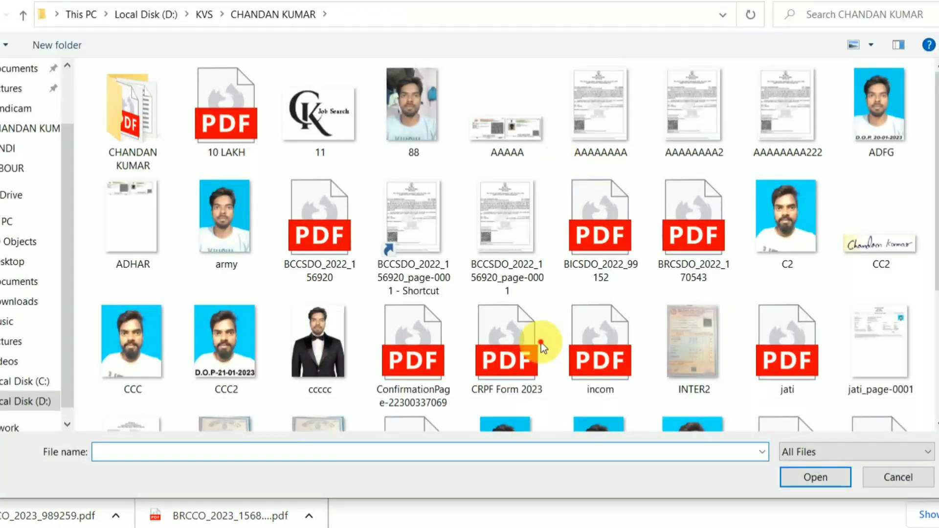
click(620, 421)
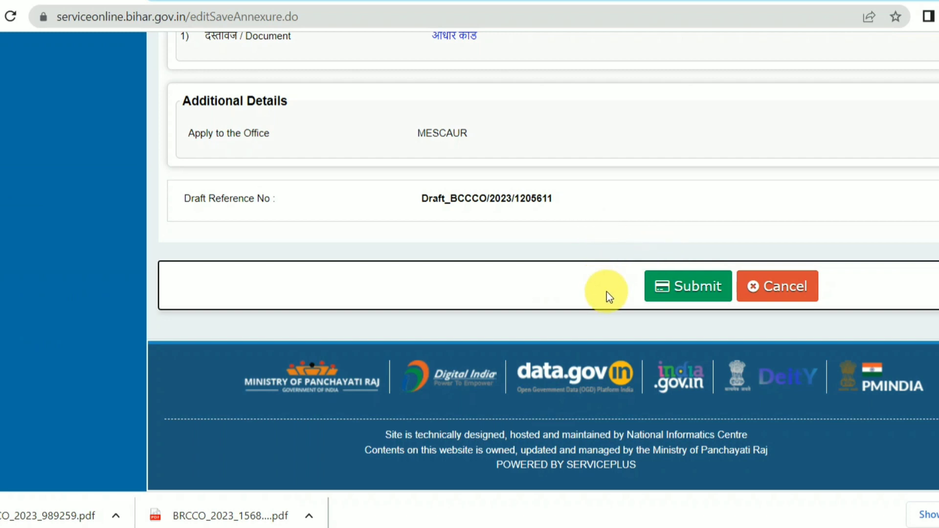
click(661, 294)
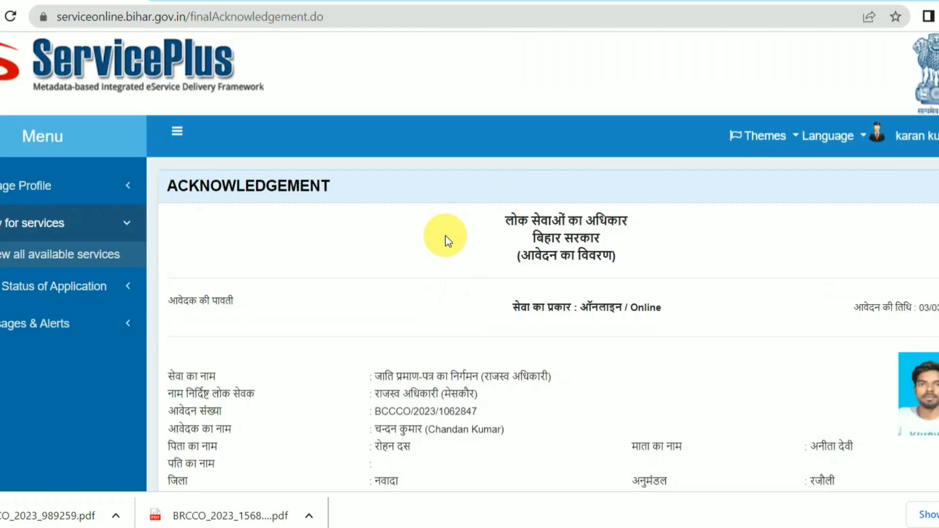